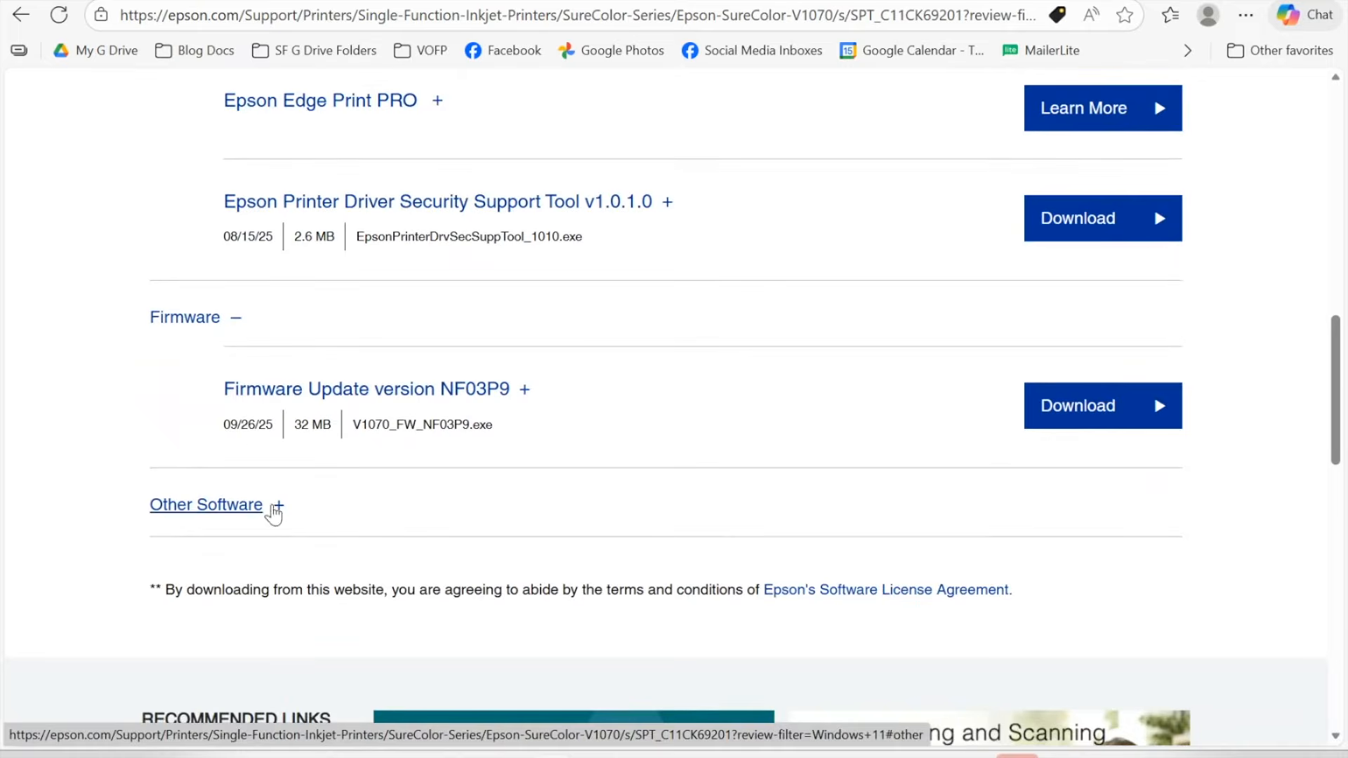
Step: Expand the Other Software downloads section, browse it, and collapse it again
left_click(280, 521)
scroll(282, 523, "down", 3)
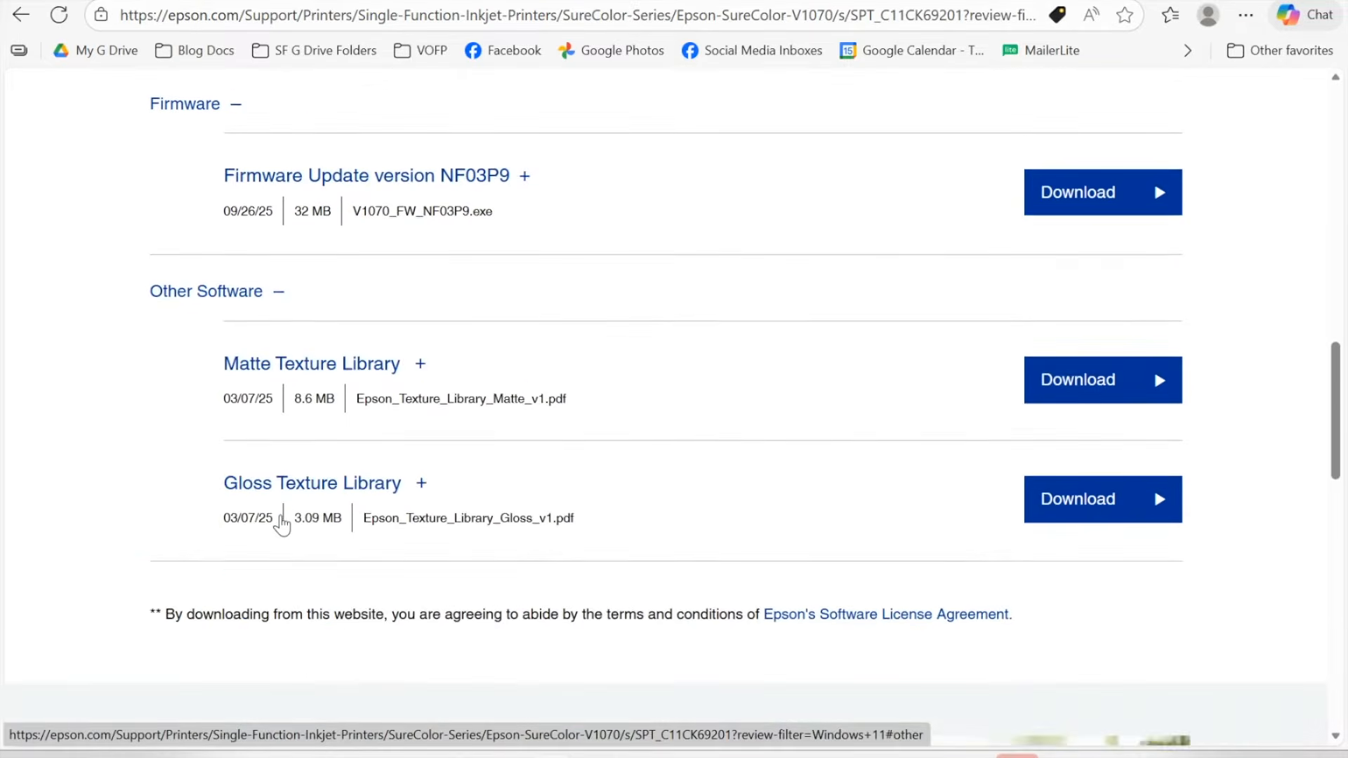
scroll(281, 523, "up", 4)
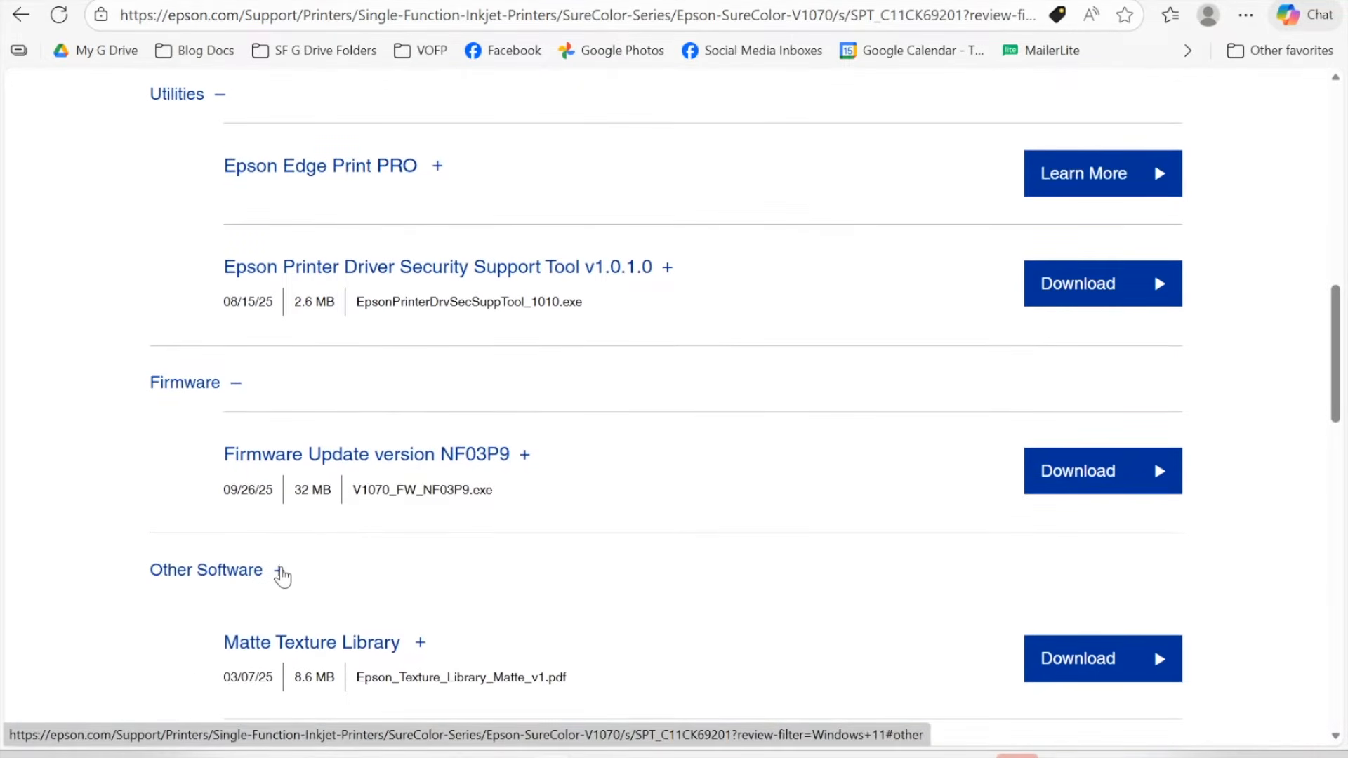
left_click(279, 570)
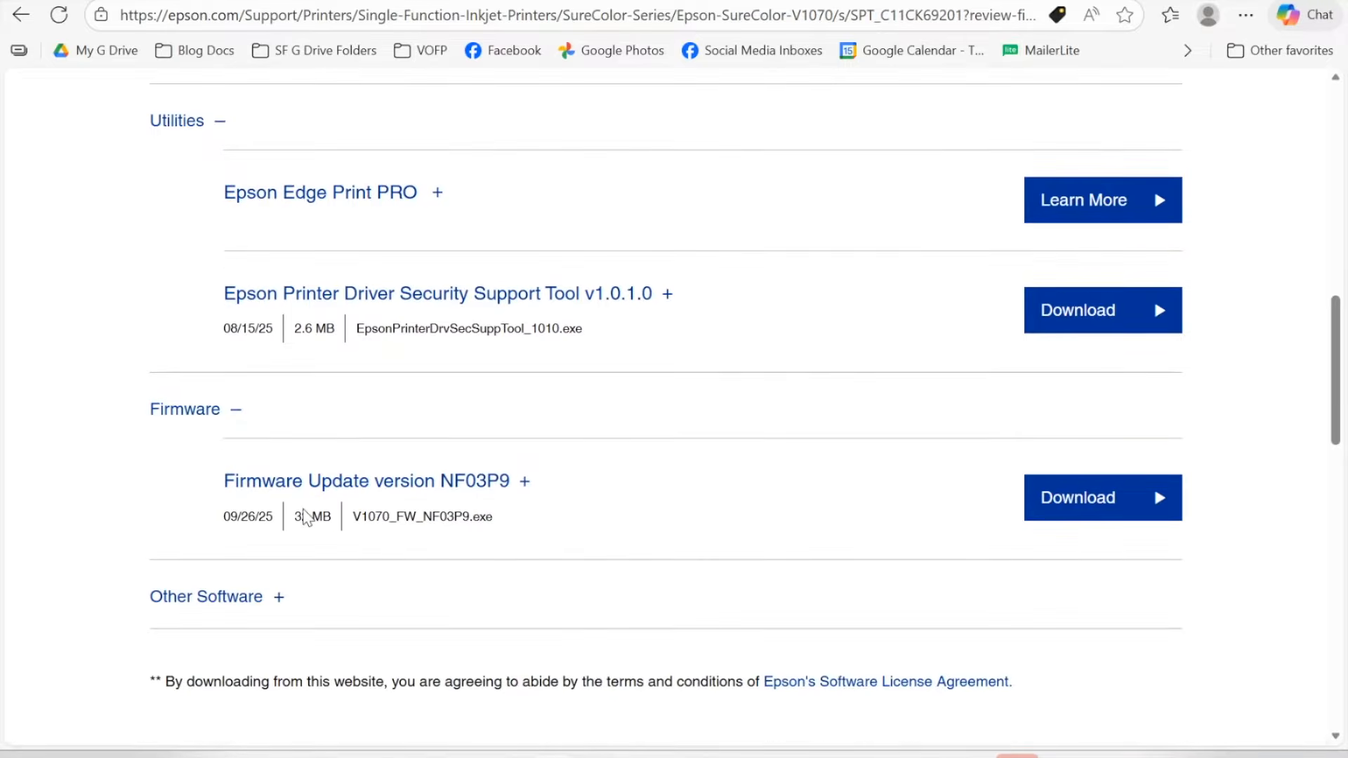
scroll(308, 537, "up", 3)
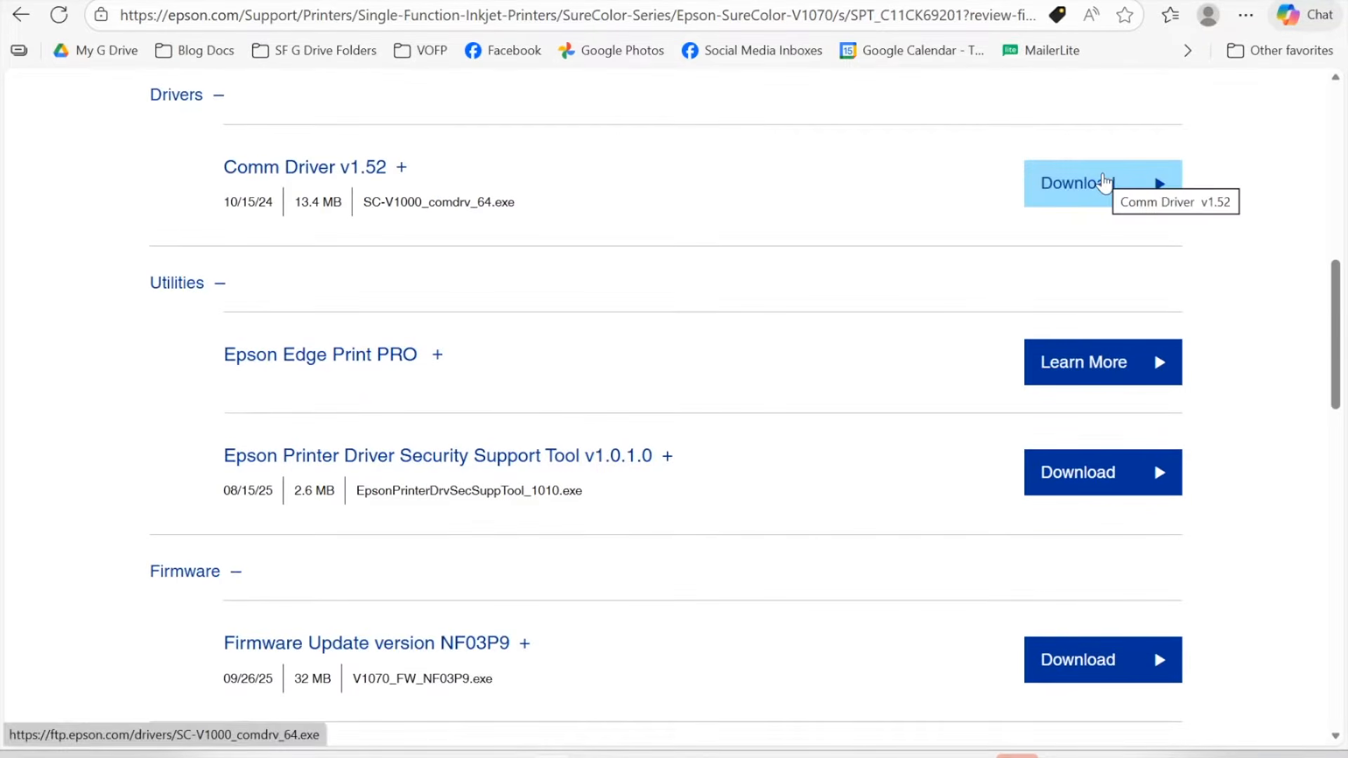
scroll(1293, 415, "down", 1)
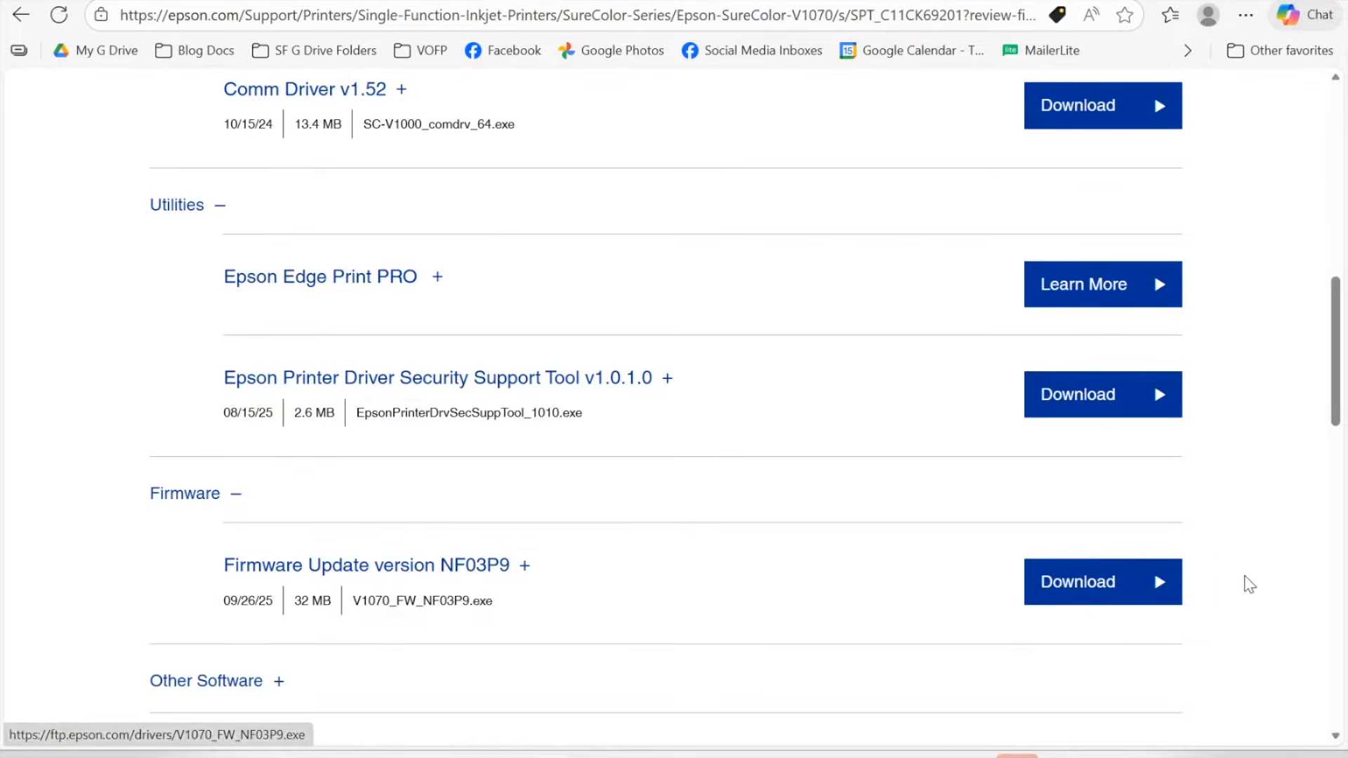
scroll(1257, 580, "up", 1)
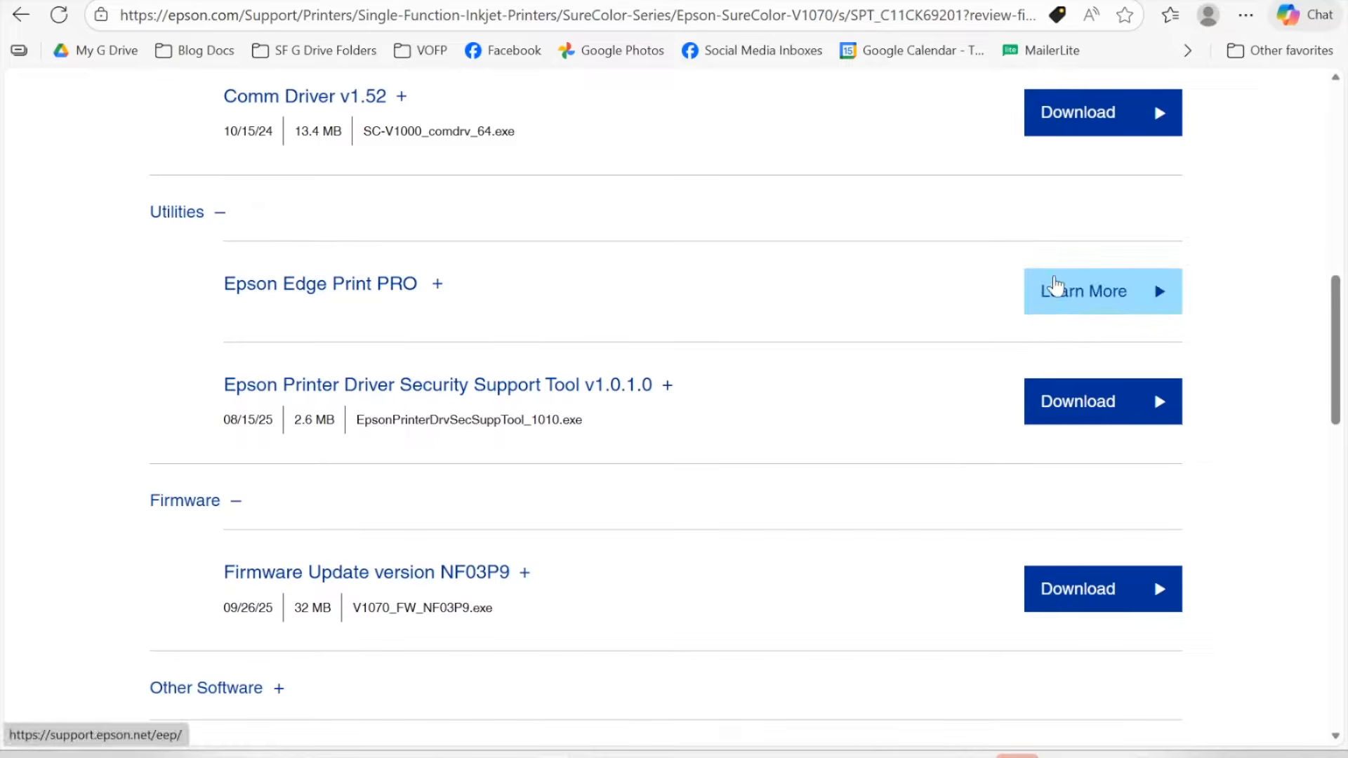
Step: View the Epson Edge Print PRO download page, return to the V1070 support page, and open File Explorer
left_click(1058, 303)
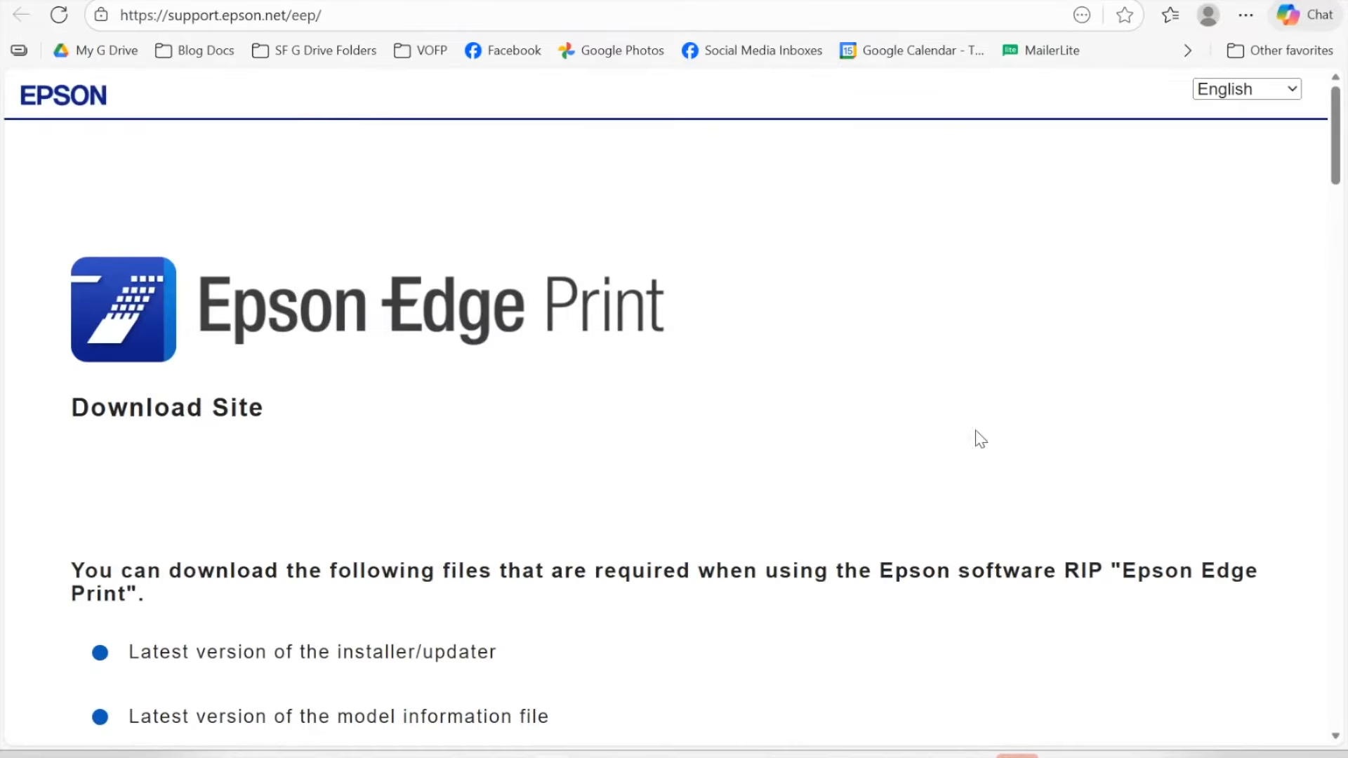
scroll(969, 469, "down", 2)
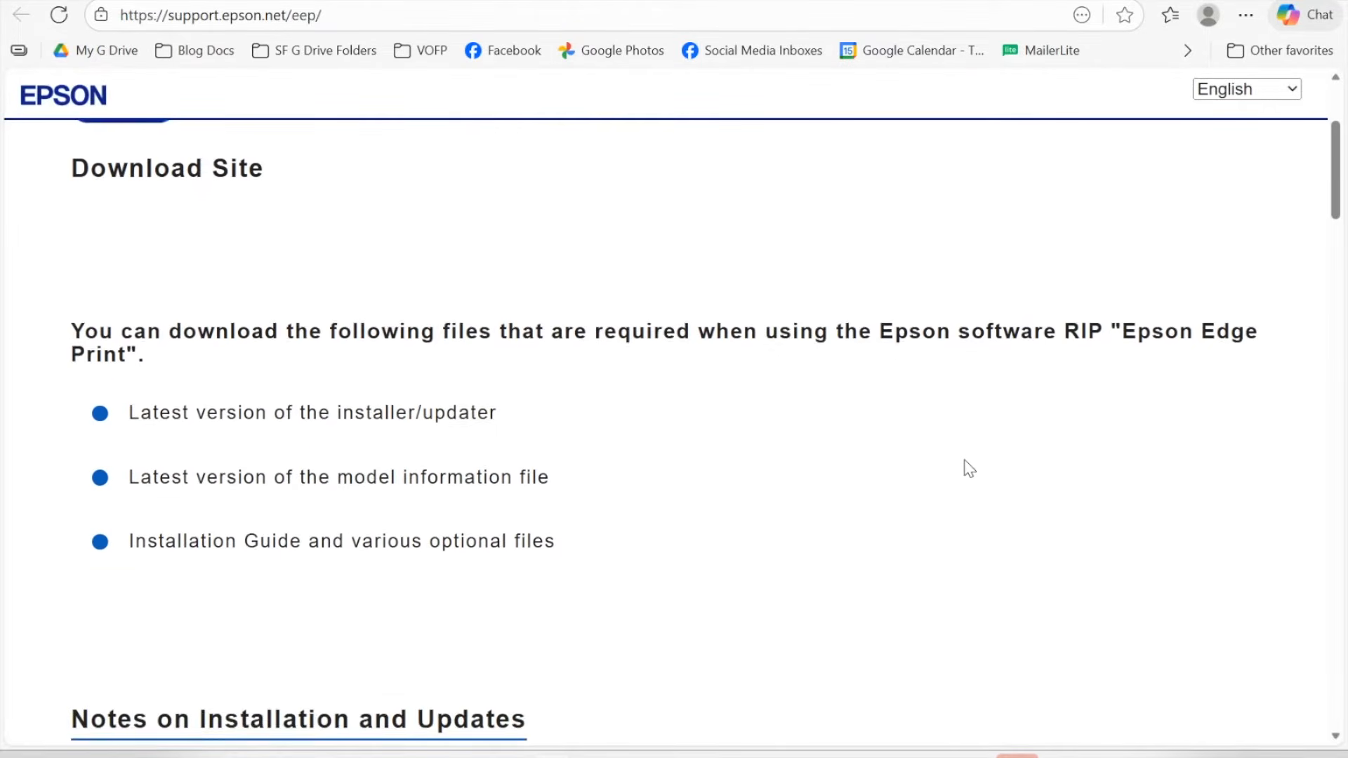
key("ctrl+w")
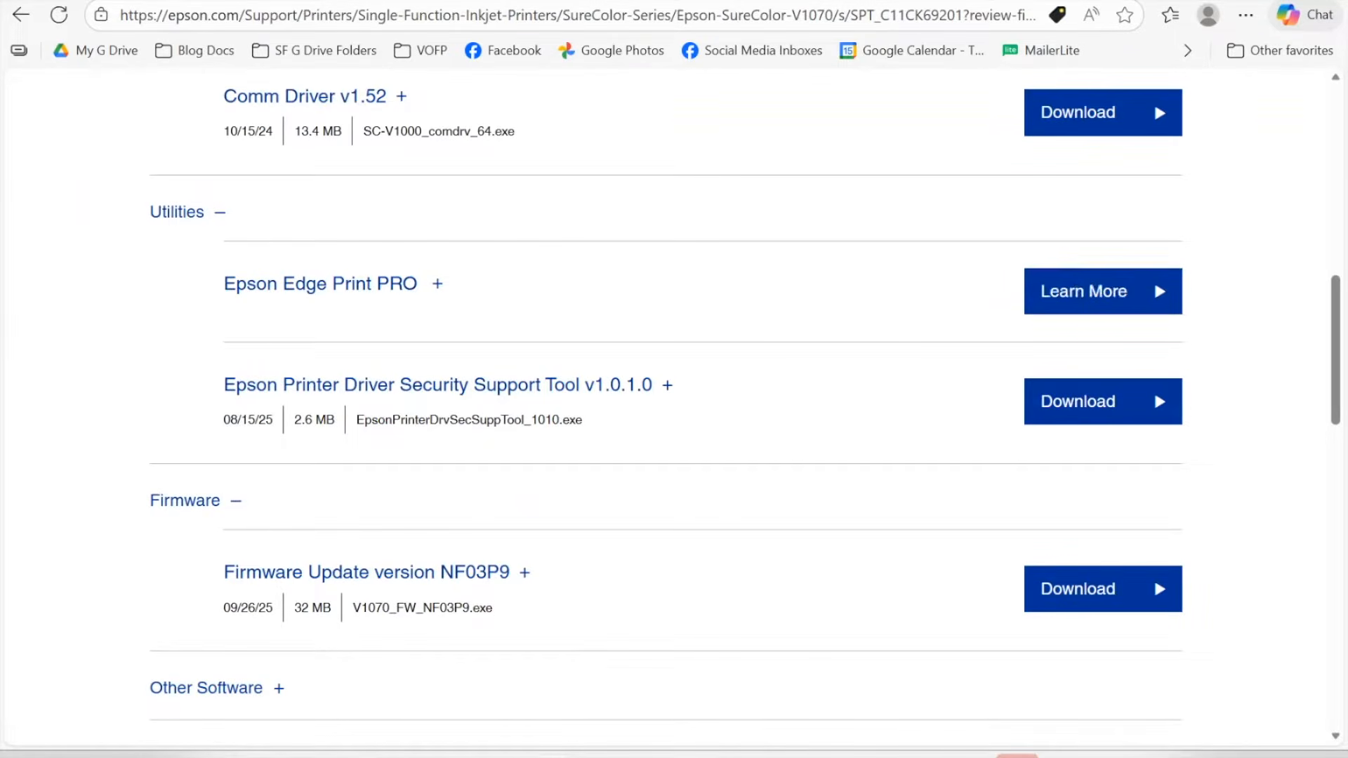
key("super+e")
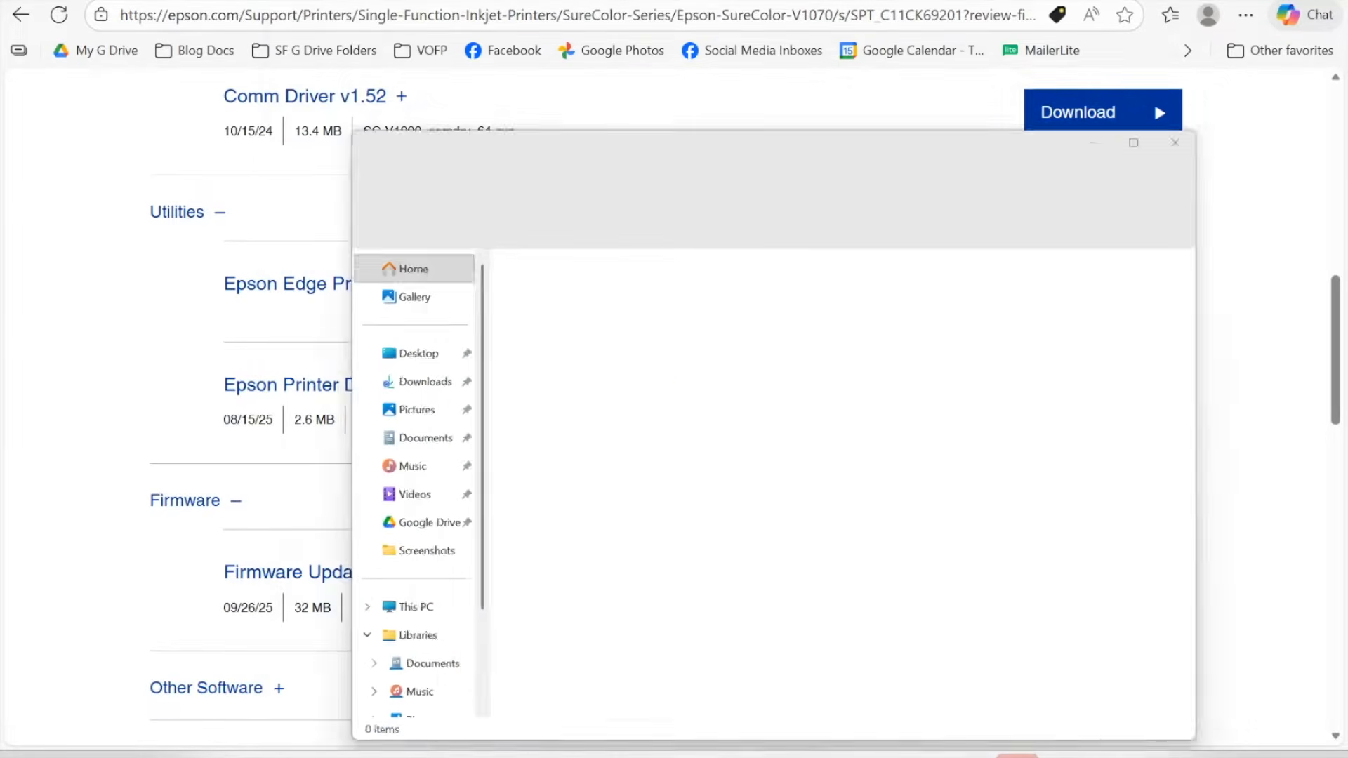
Step: Open the Downloads folder in File Explorer and run the V1070_FW_NF03P9 firmware file
key("alt+F4")
key("super+e")
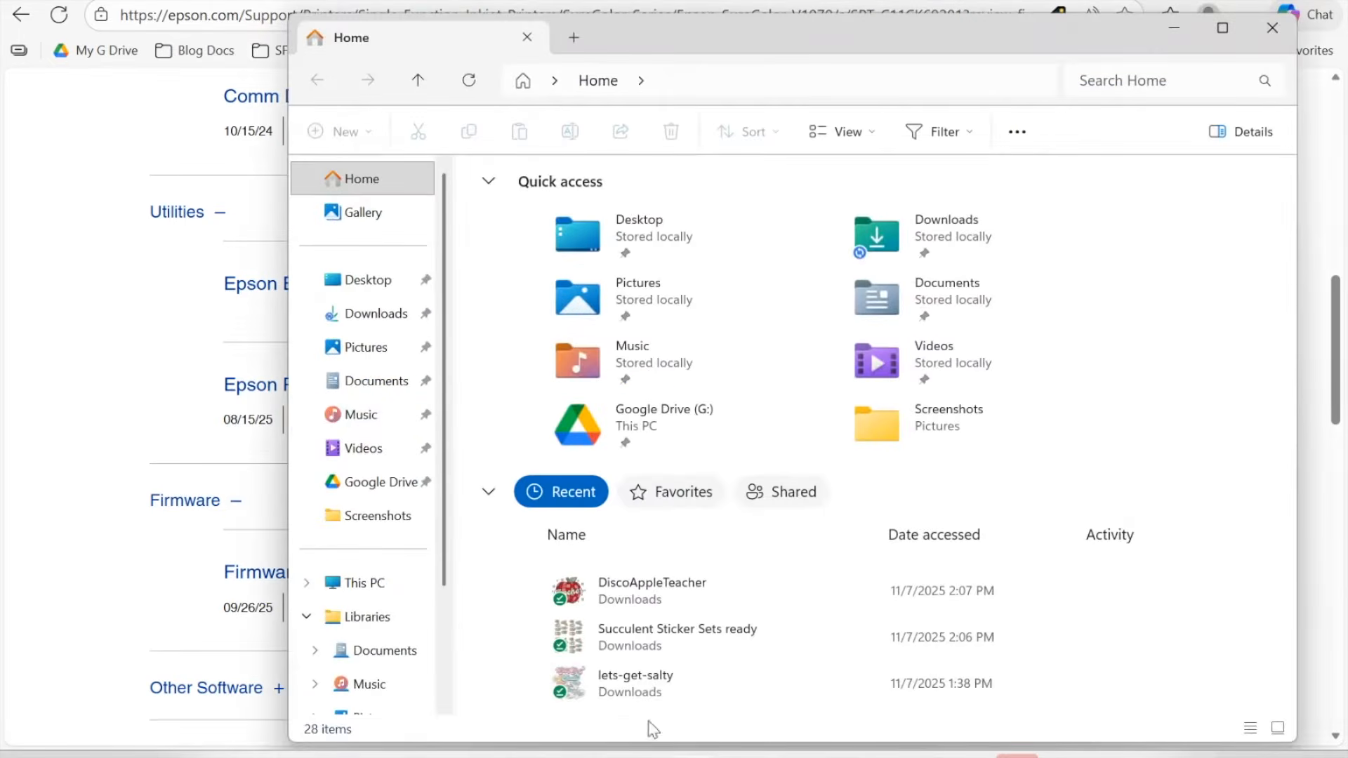
left_click(344, 315)
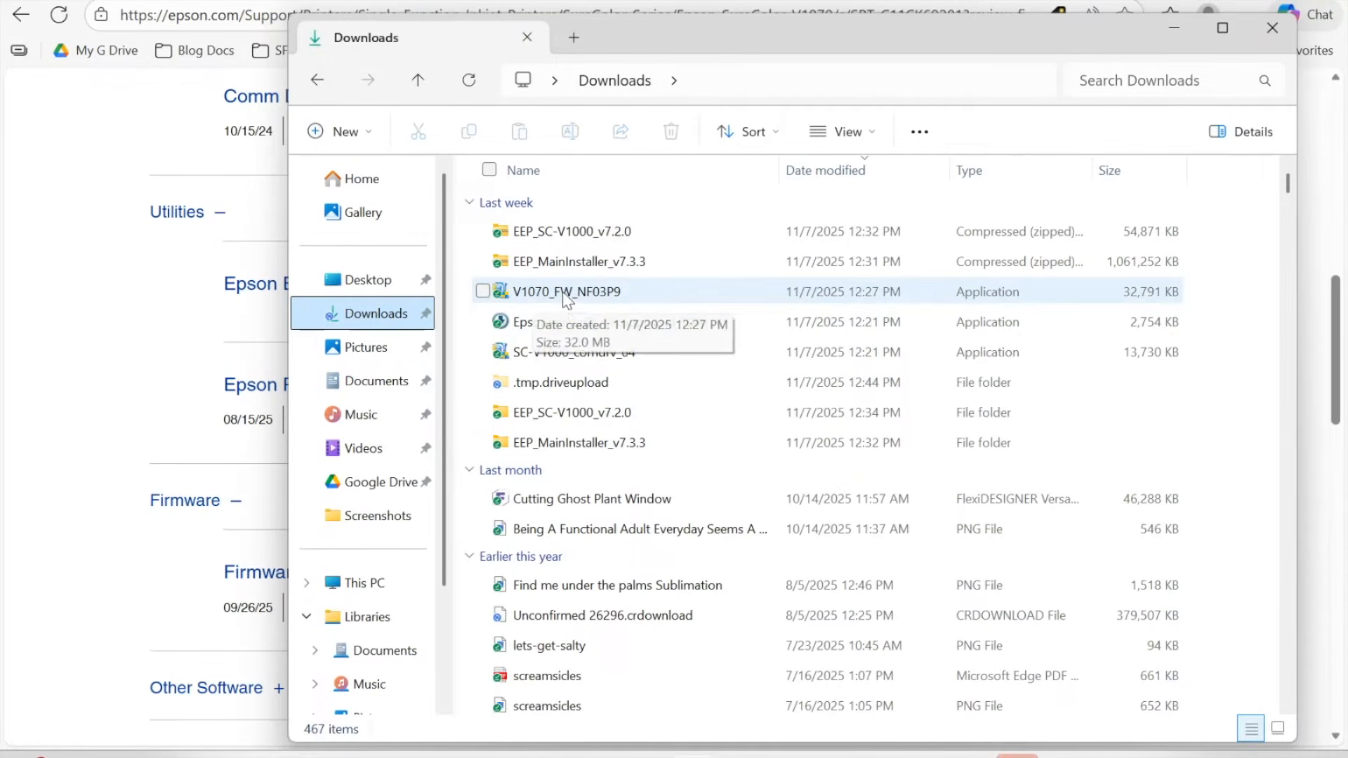
double_click(531, 299)
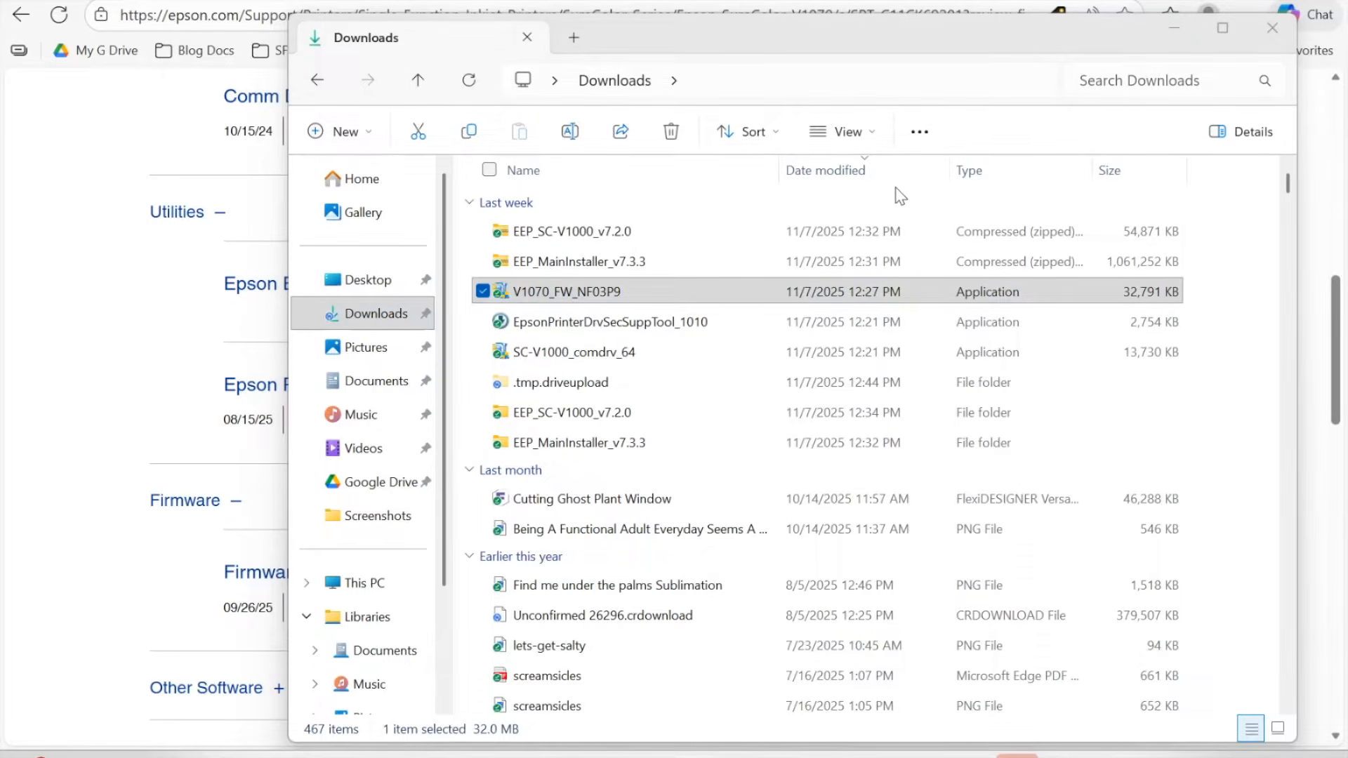
Step: Launch the EpsonPrinterDrvSecSuppTool_1010 installer, then begin cancelling its setup
left_click(811, 288)
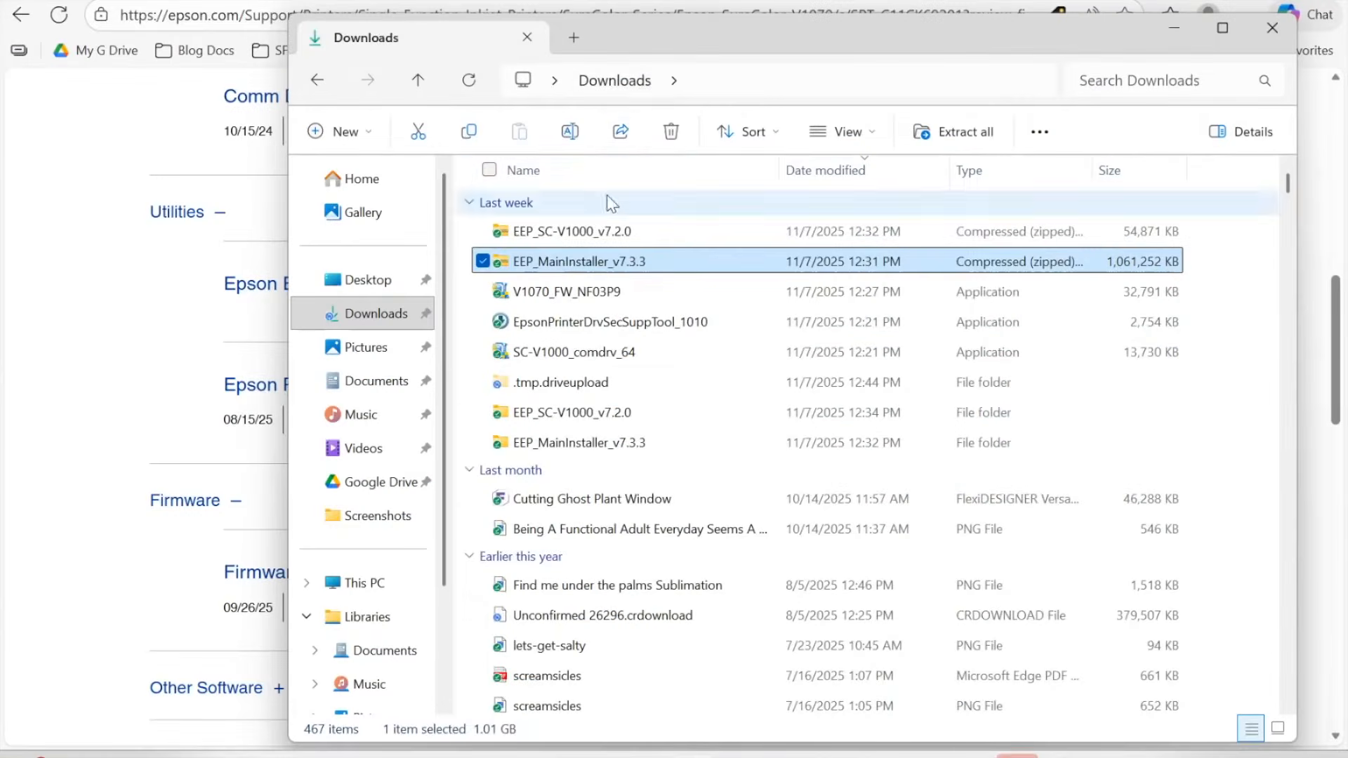
left_click(556, 325)
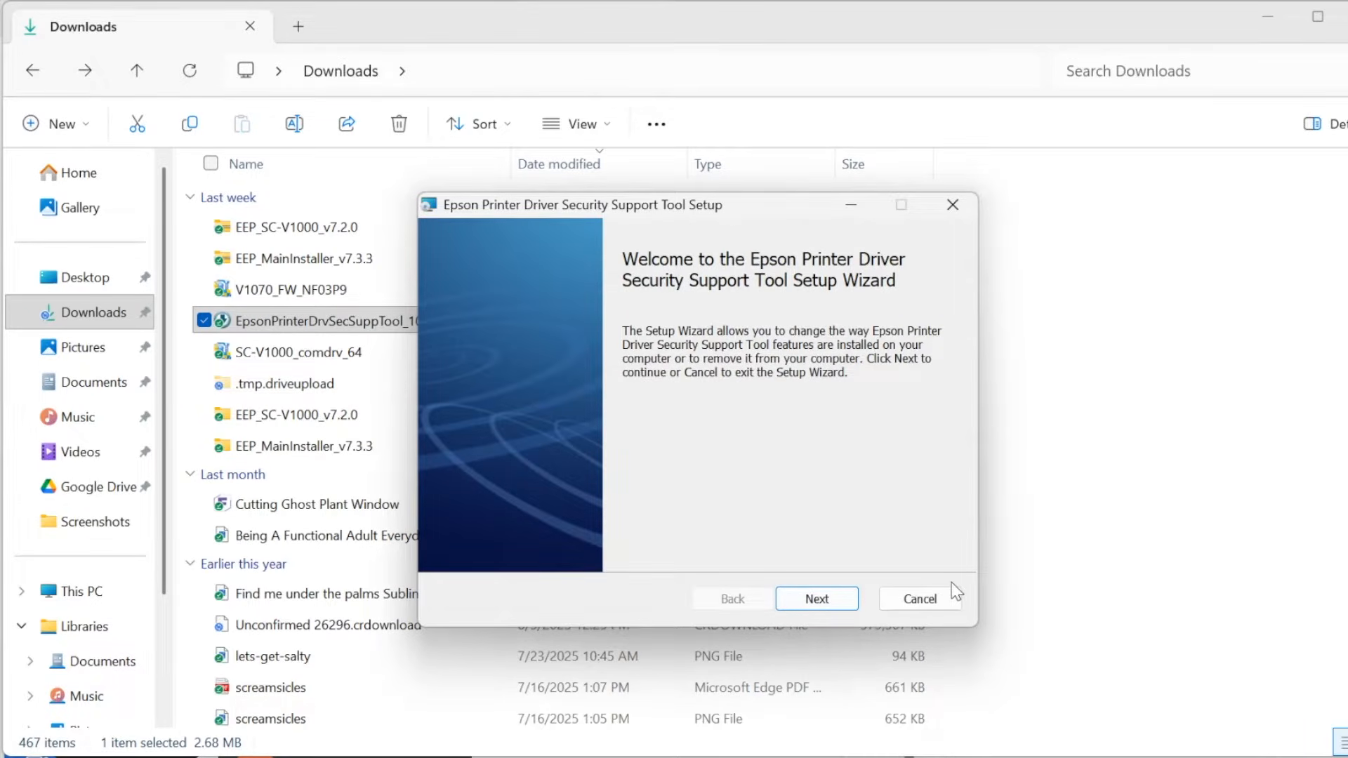
left_click(951, 203)
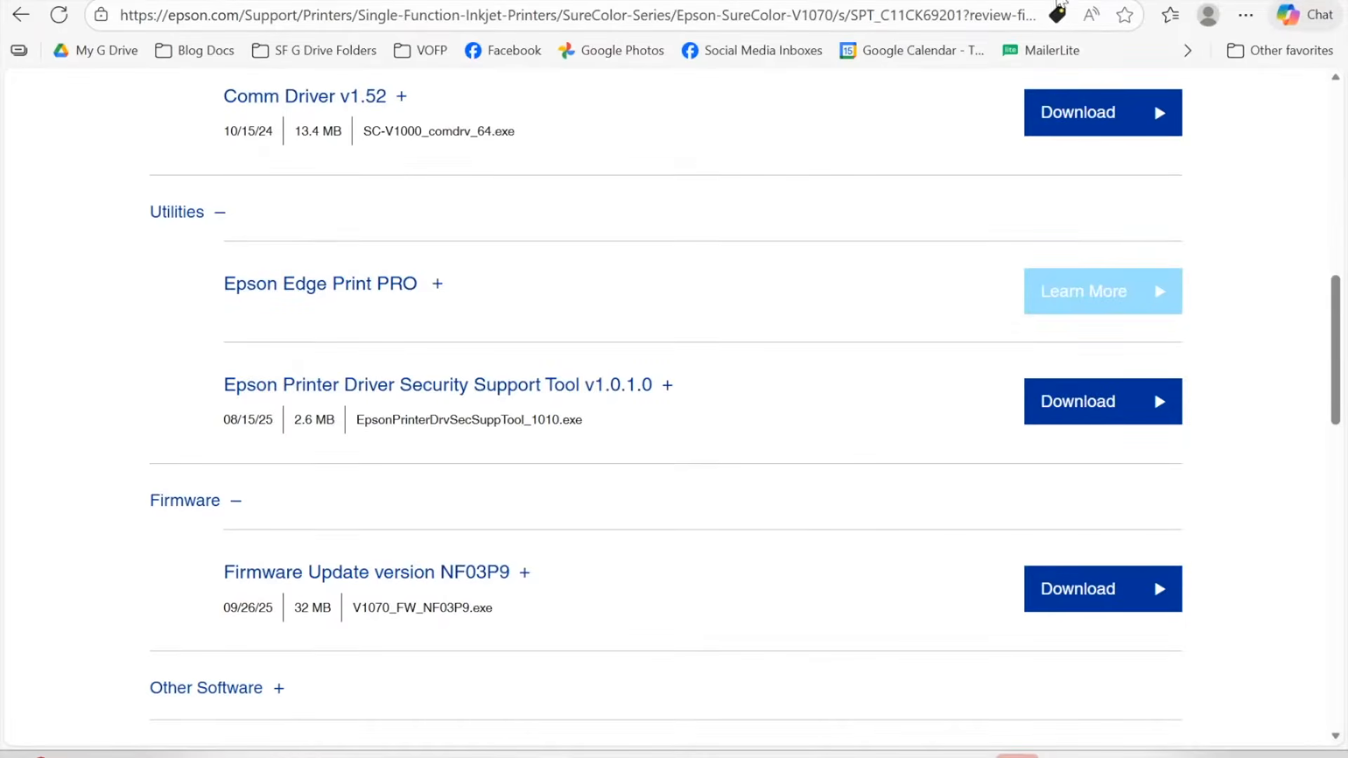
Step: Go to the Epson Edge Print download site and scroll to its installer downloads
left_click(1153, 280)
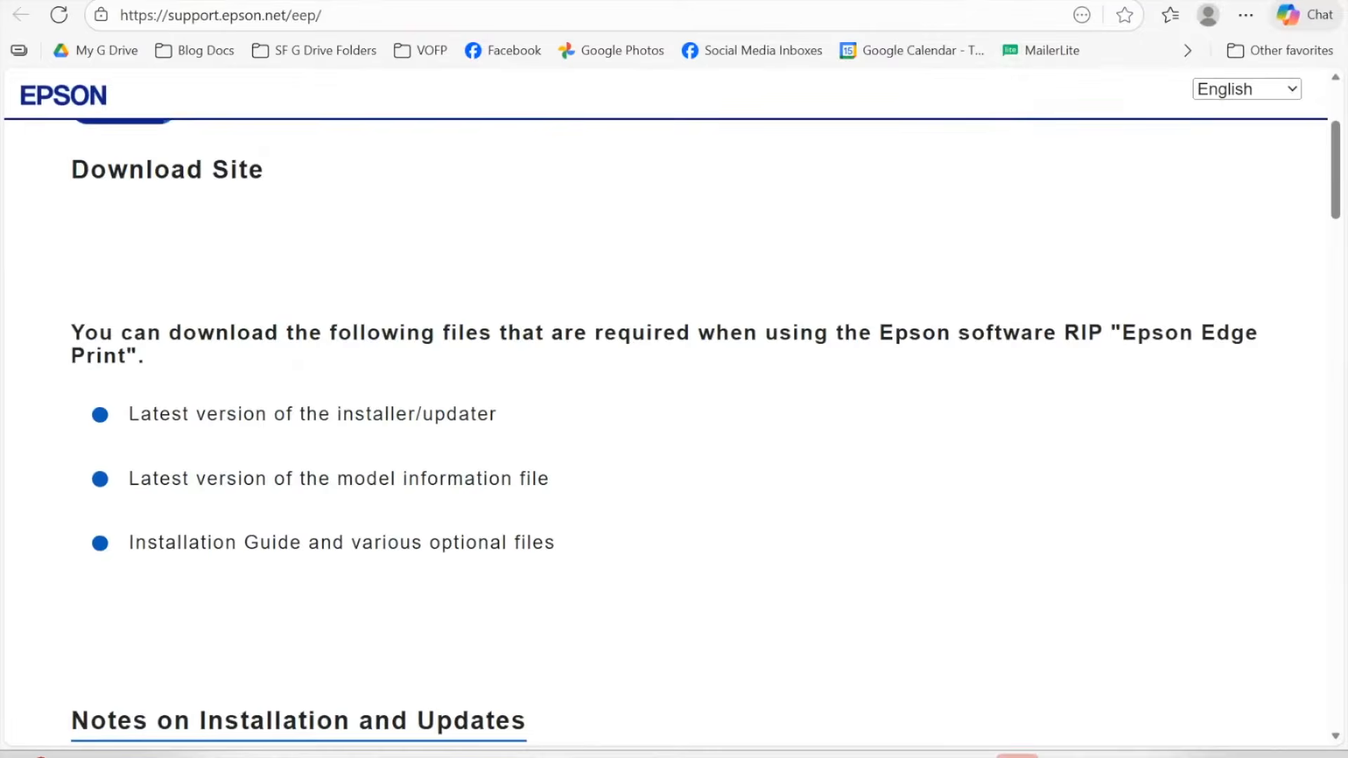
scroll(757, 396, "down", 7)
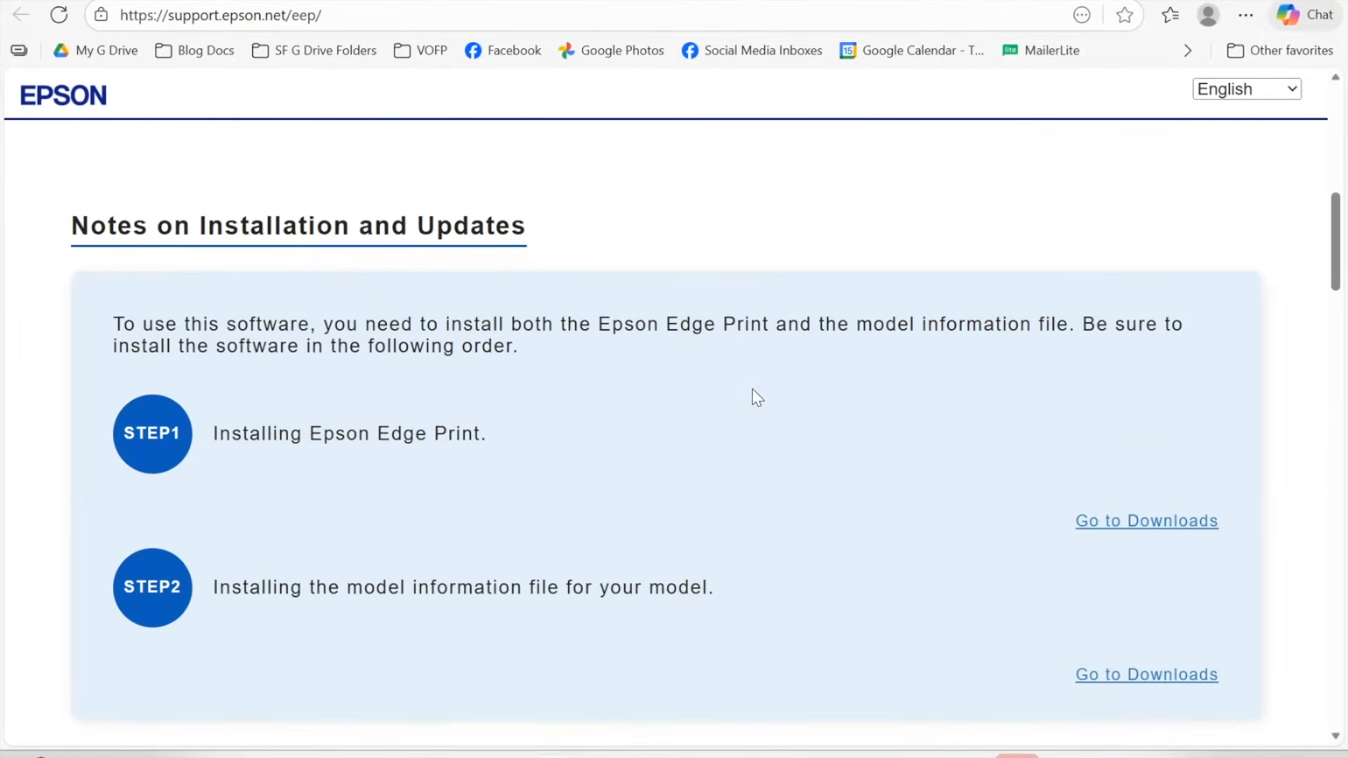
scroll(294, 402, "down", 1)
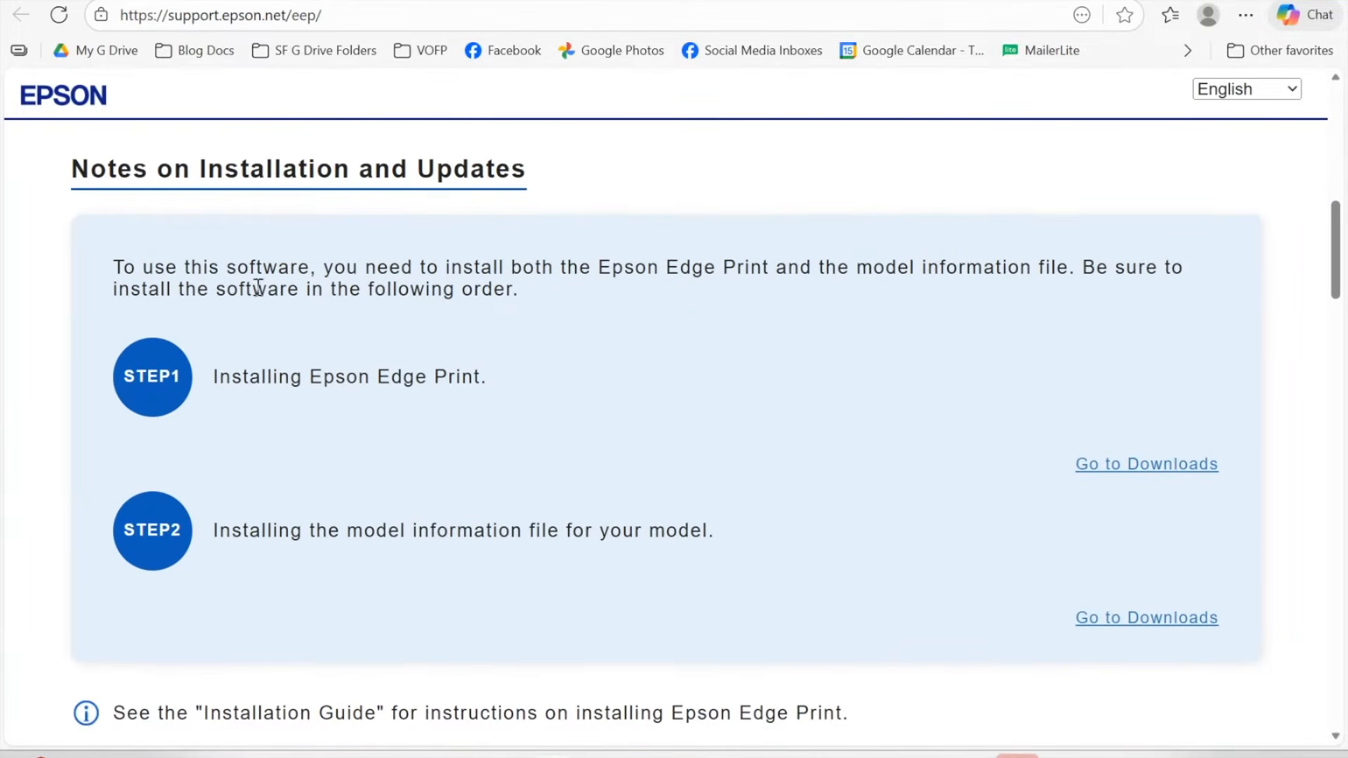
scroll(282, 384, "down", 1)
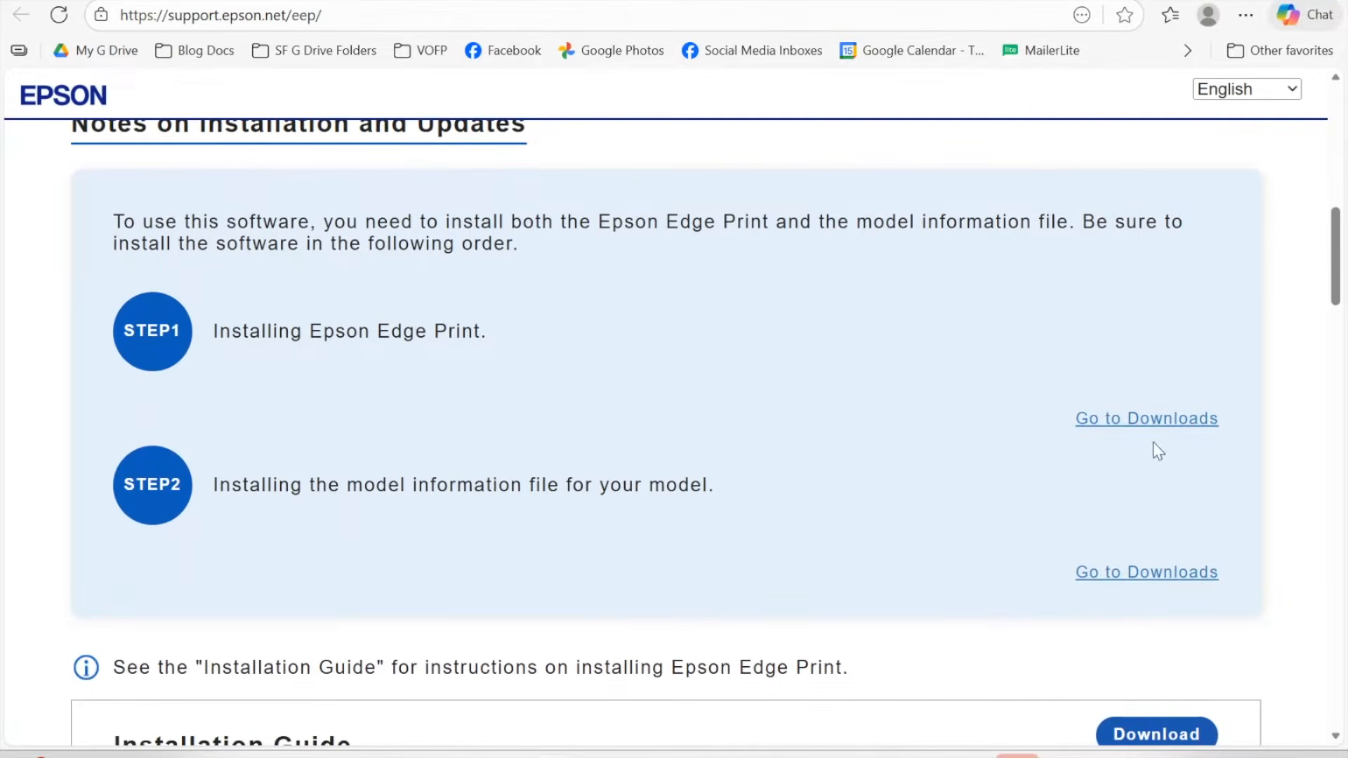
left_click(1159, 426)
scroll(1121, 439, "down", 1)
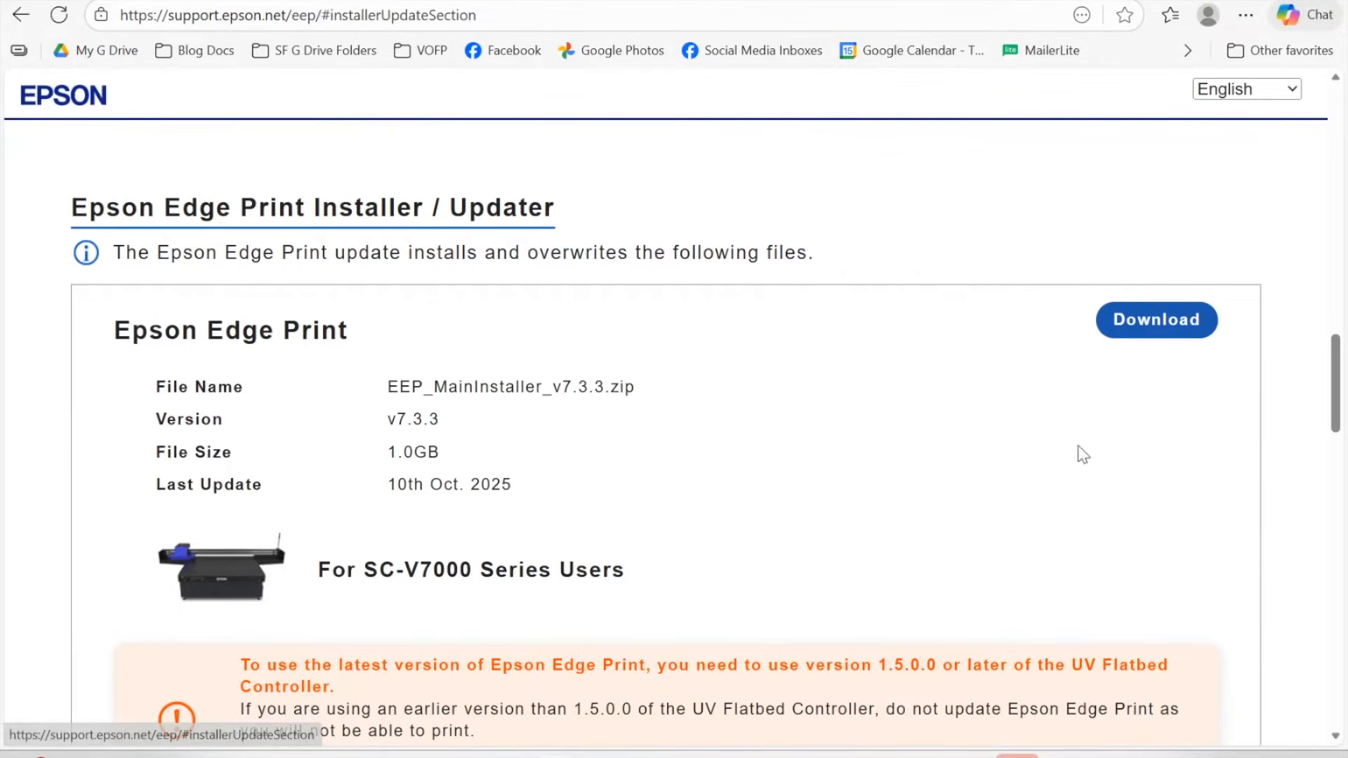
scroll(972, 499, "down", 2)
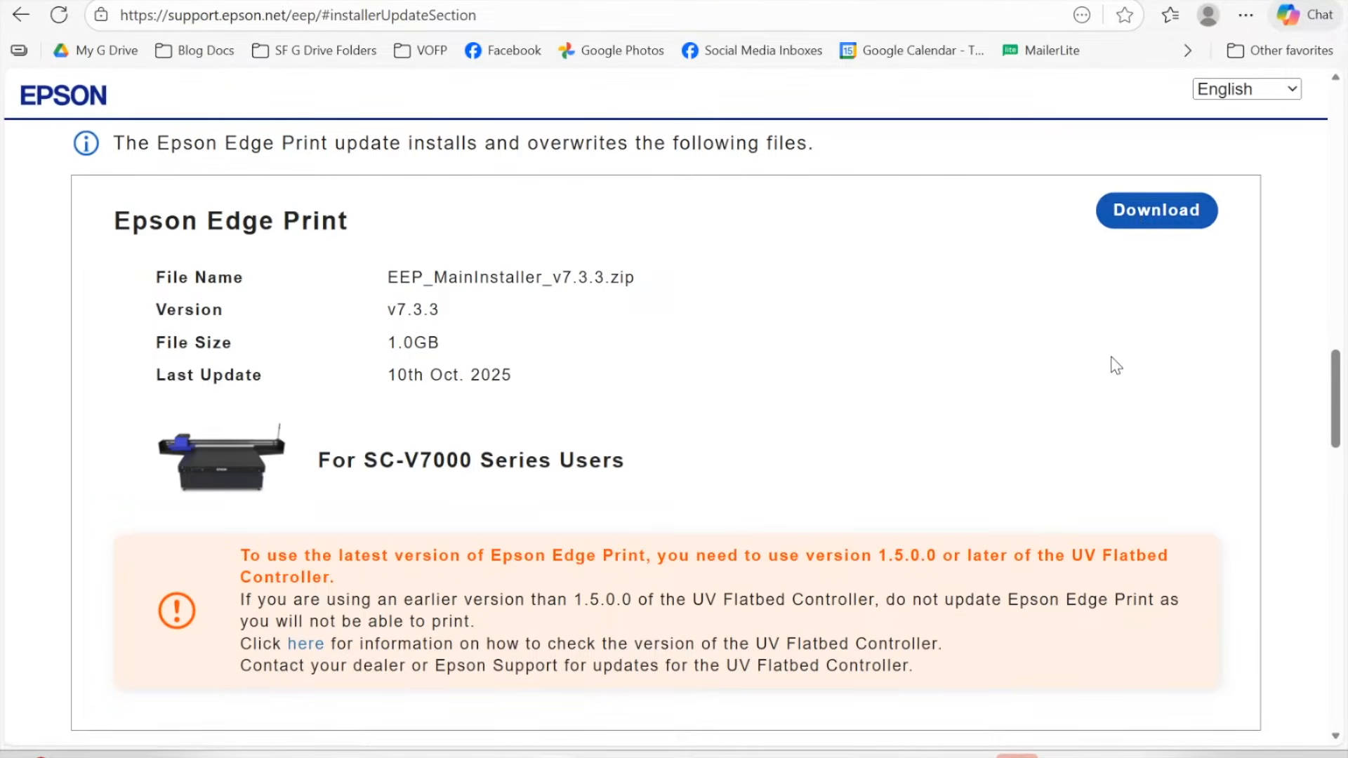
scroll(1116, 366, "down", 8)
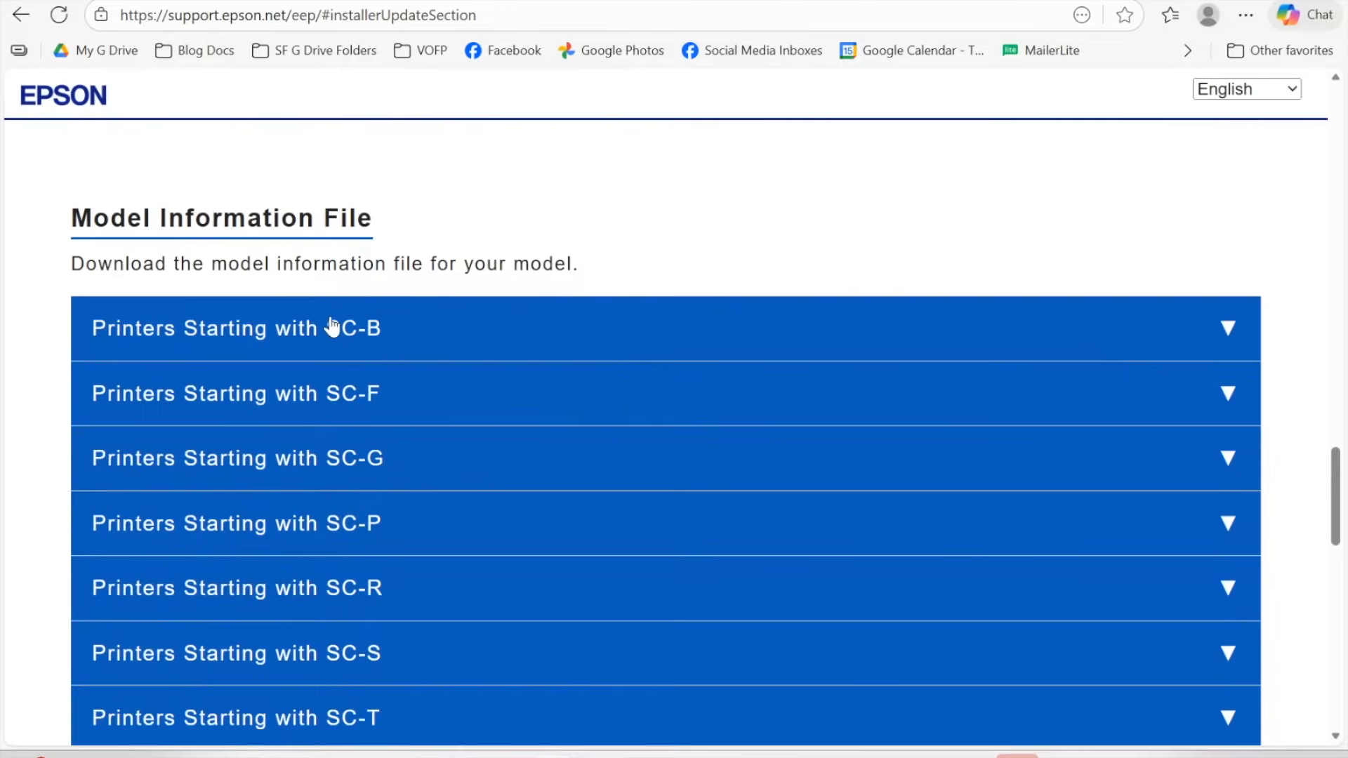
scroll(330, 324, "down", 3)
scroll(332, 327, "down", 2)
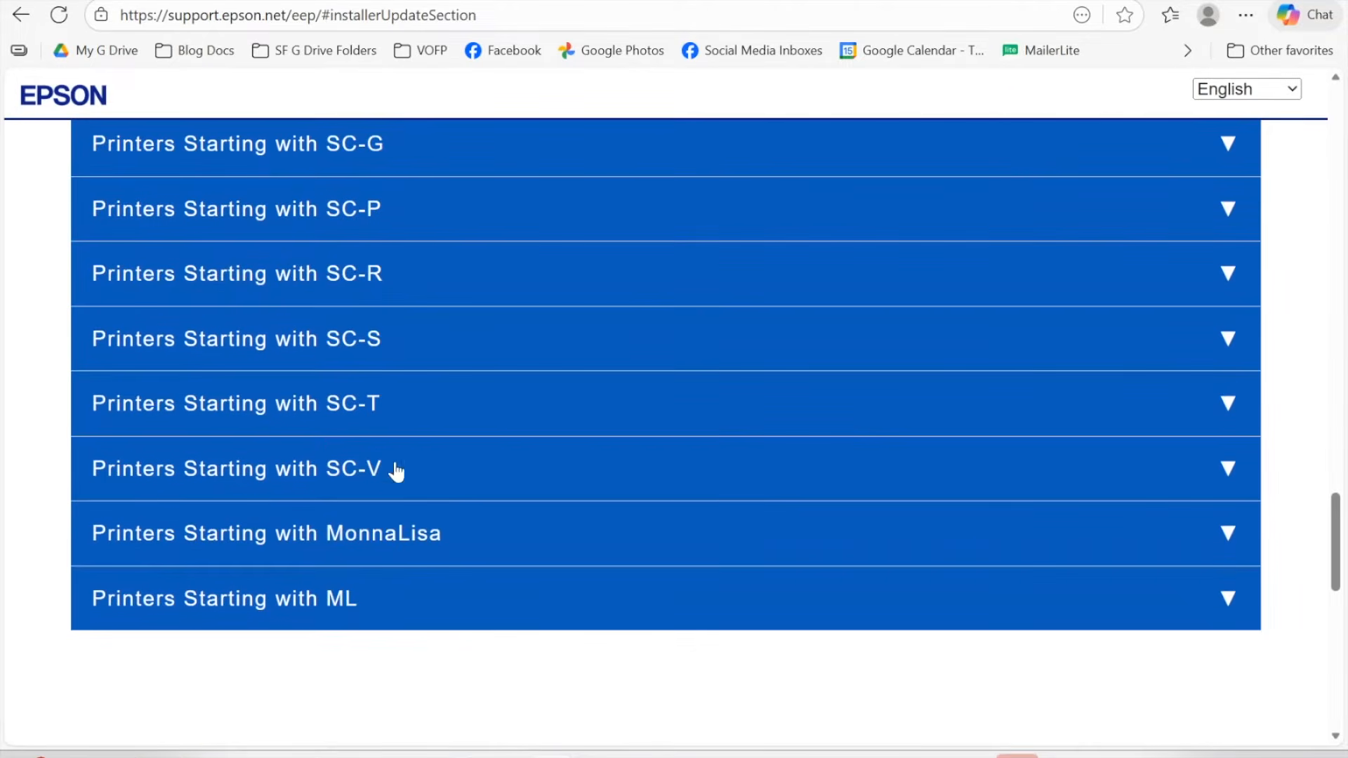
Step: Expand the SC-V printers list to show the SC-V1000 Series model file, then open File Explorer
left_click(1229, 469)
scroll(915, 566, "down", 1)
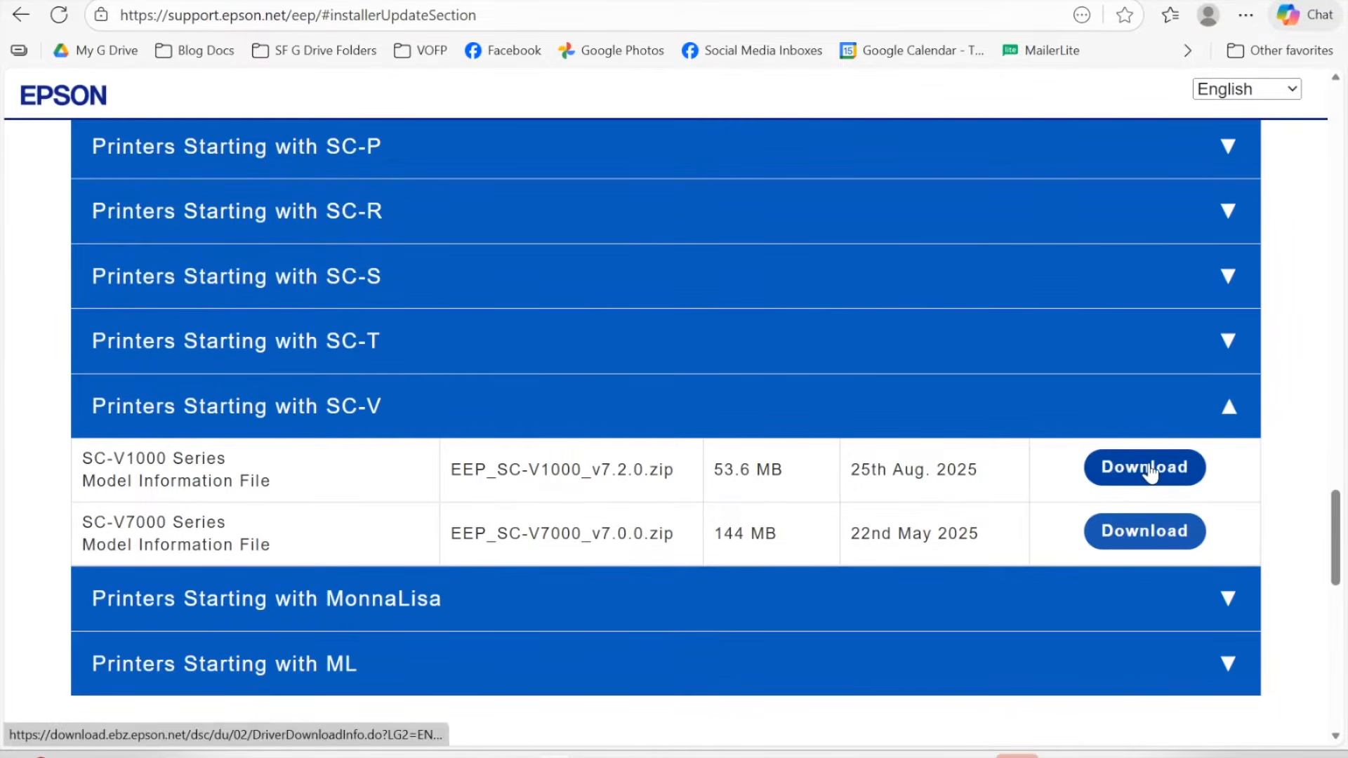
left_click(689, 754)
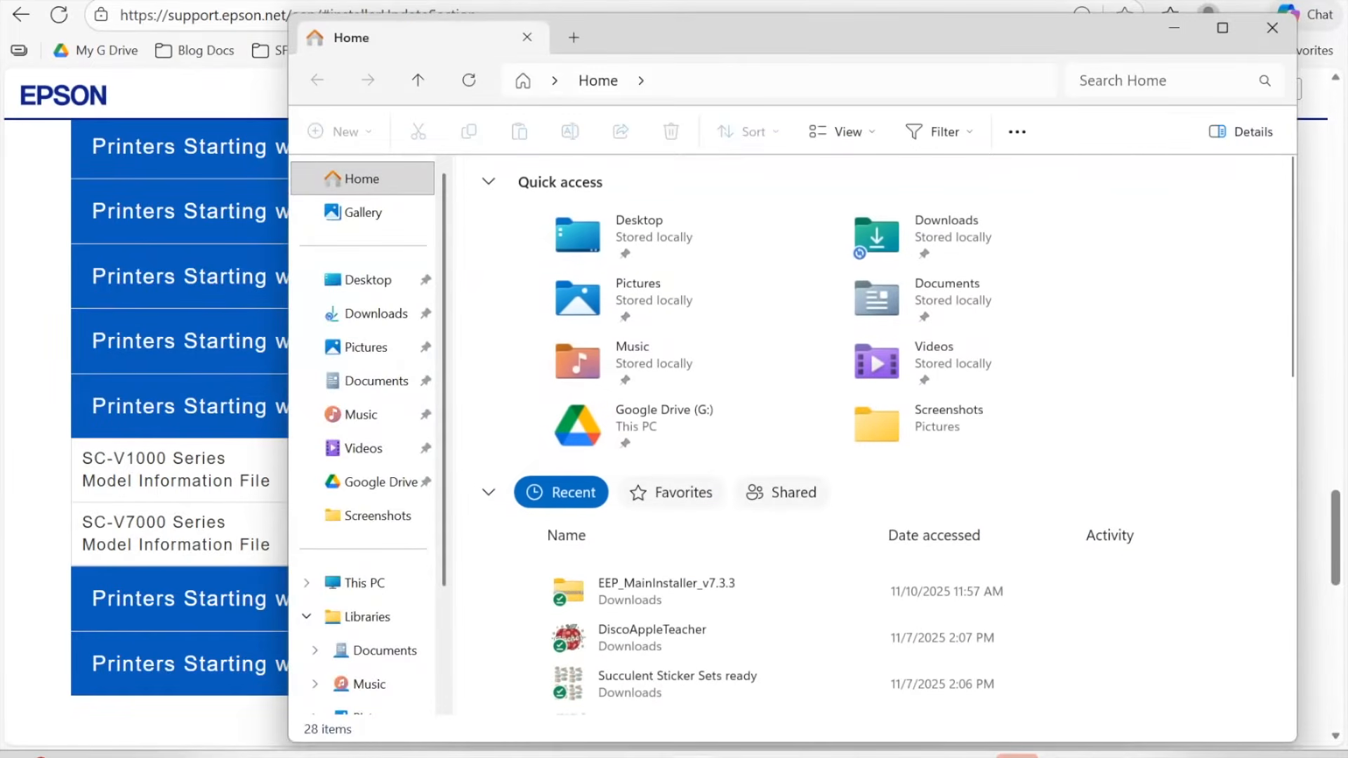
Step: Inspect the EEP_MainInstaller_v7.3.3 zip in Downloads and dismiss the extract-first warning from EEPSetup
left_click(370, 323)
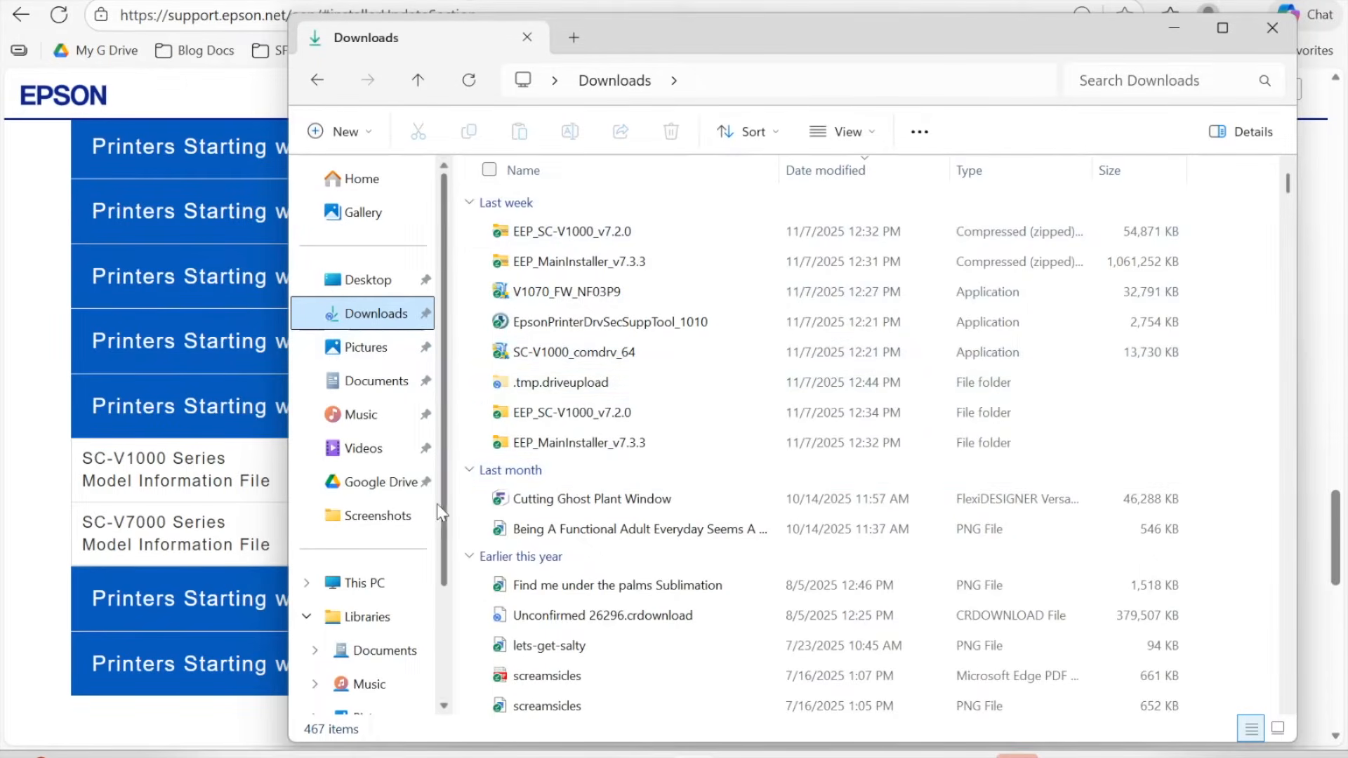
left_click(482, 231)
double_click(539, 261)
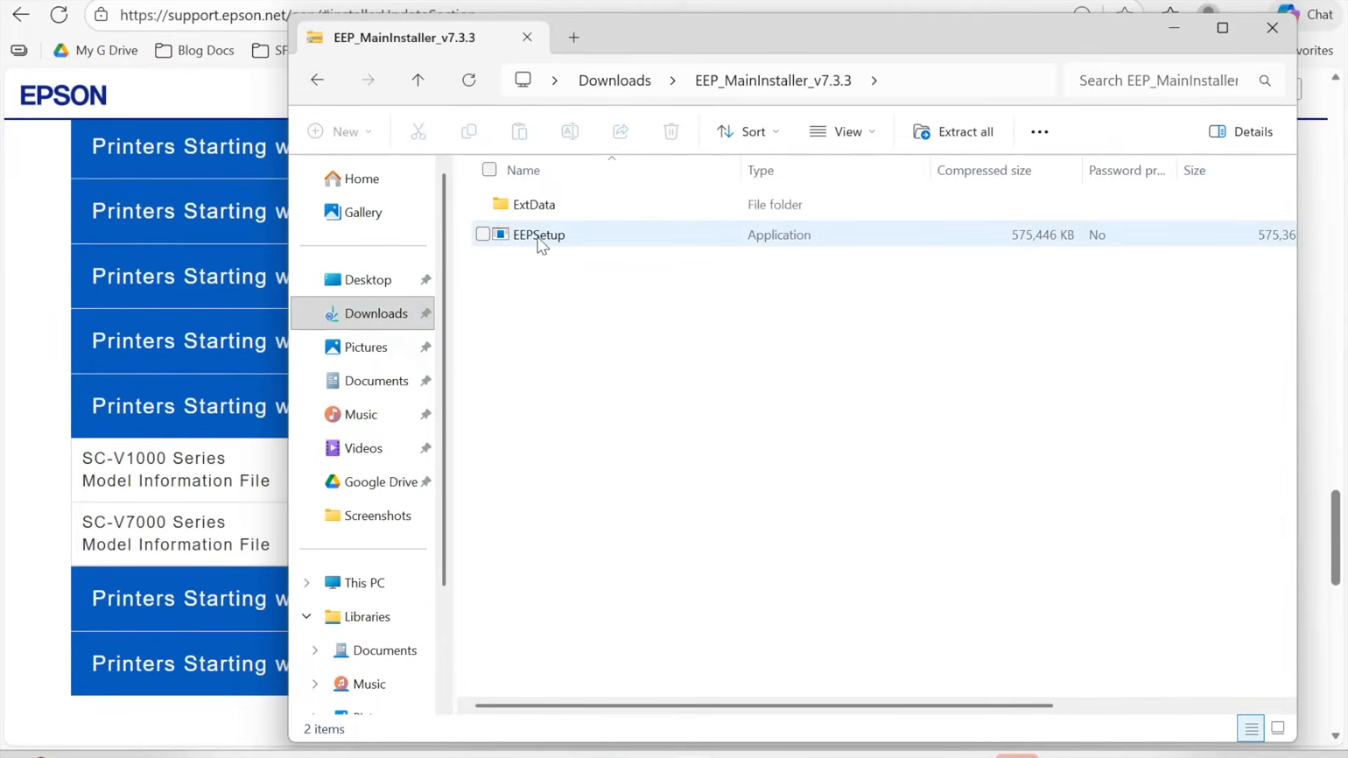
double_click(538, 239)
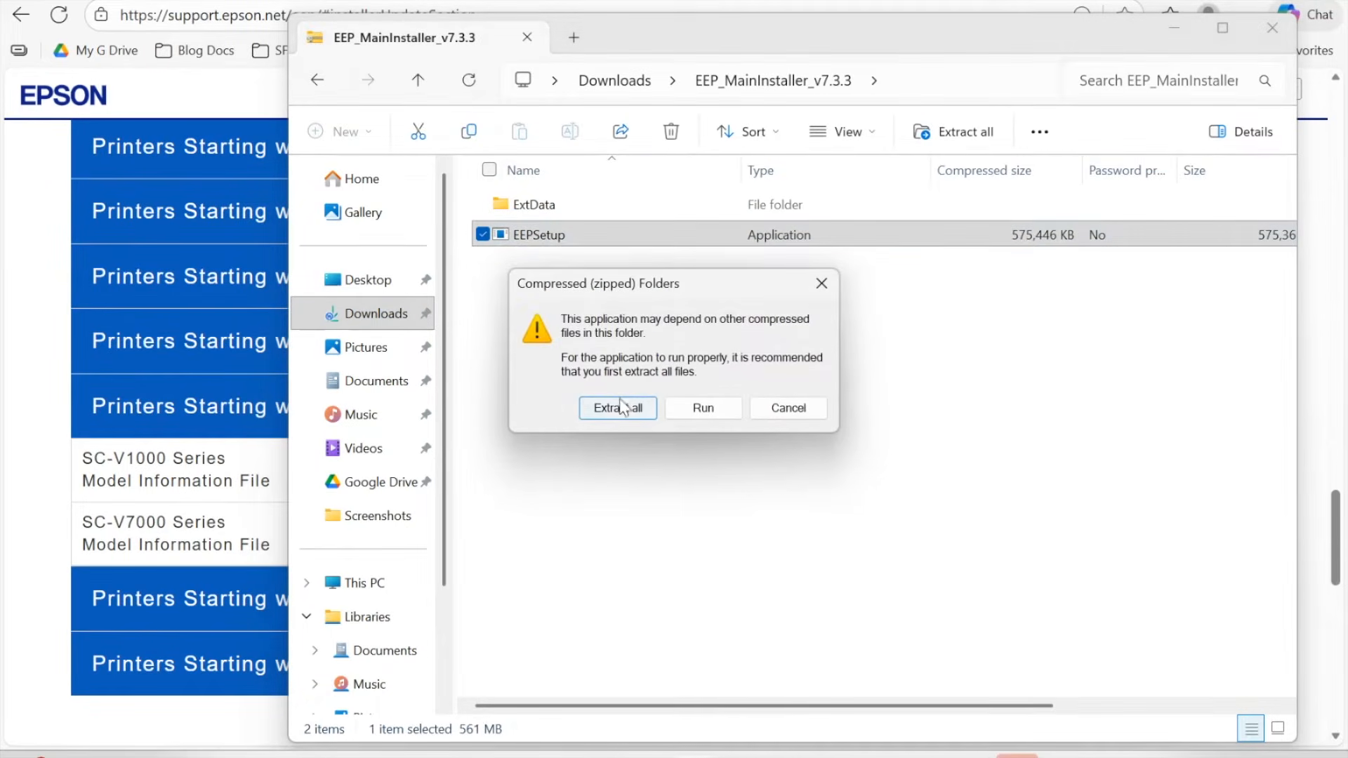
left_click(821, 283)
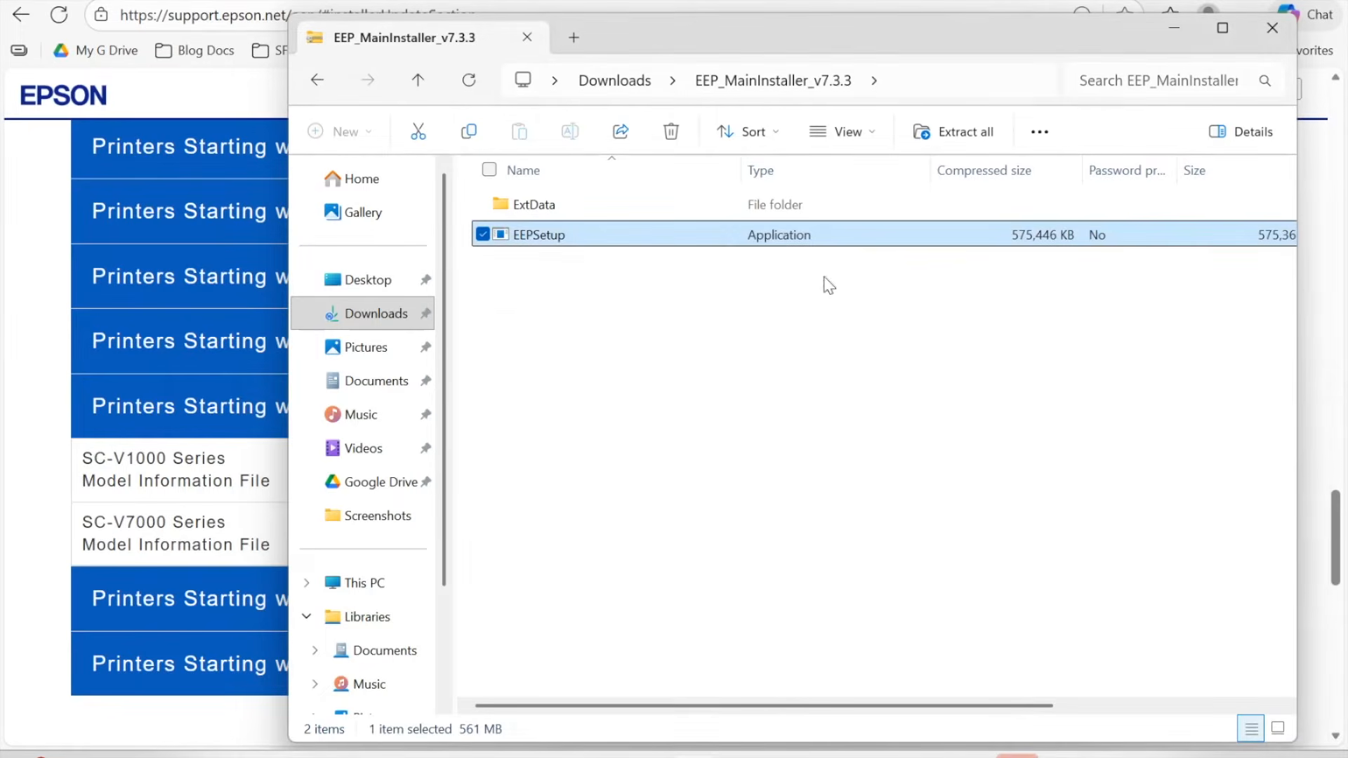
Step: Open the EEP_SC-V1000_v7.2.0 zip and start Initial Settings, reaching License Authentication
left_click(318, 80)
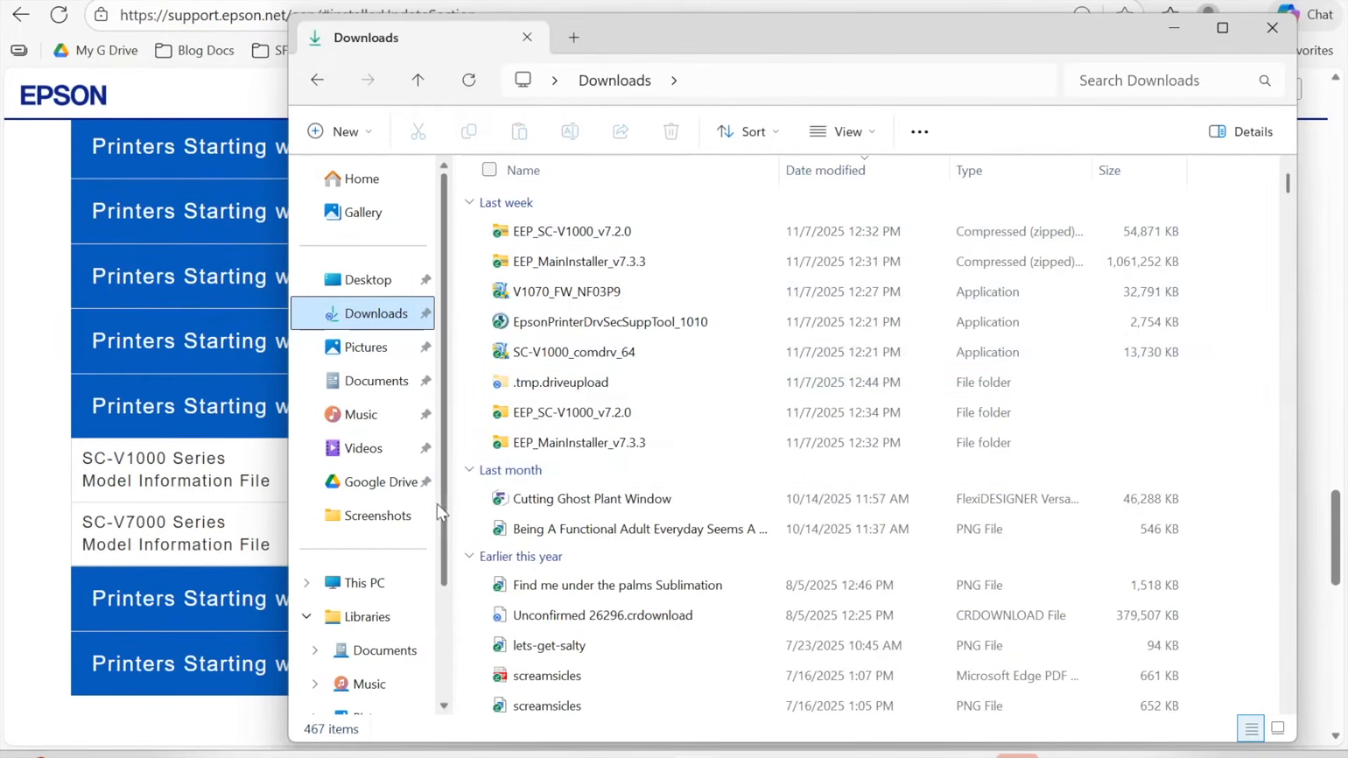
left_click(503, 237)
double_click(504, 238)
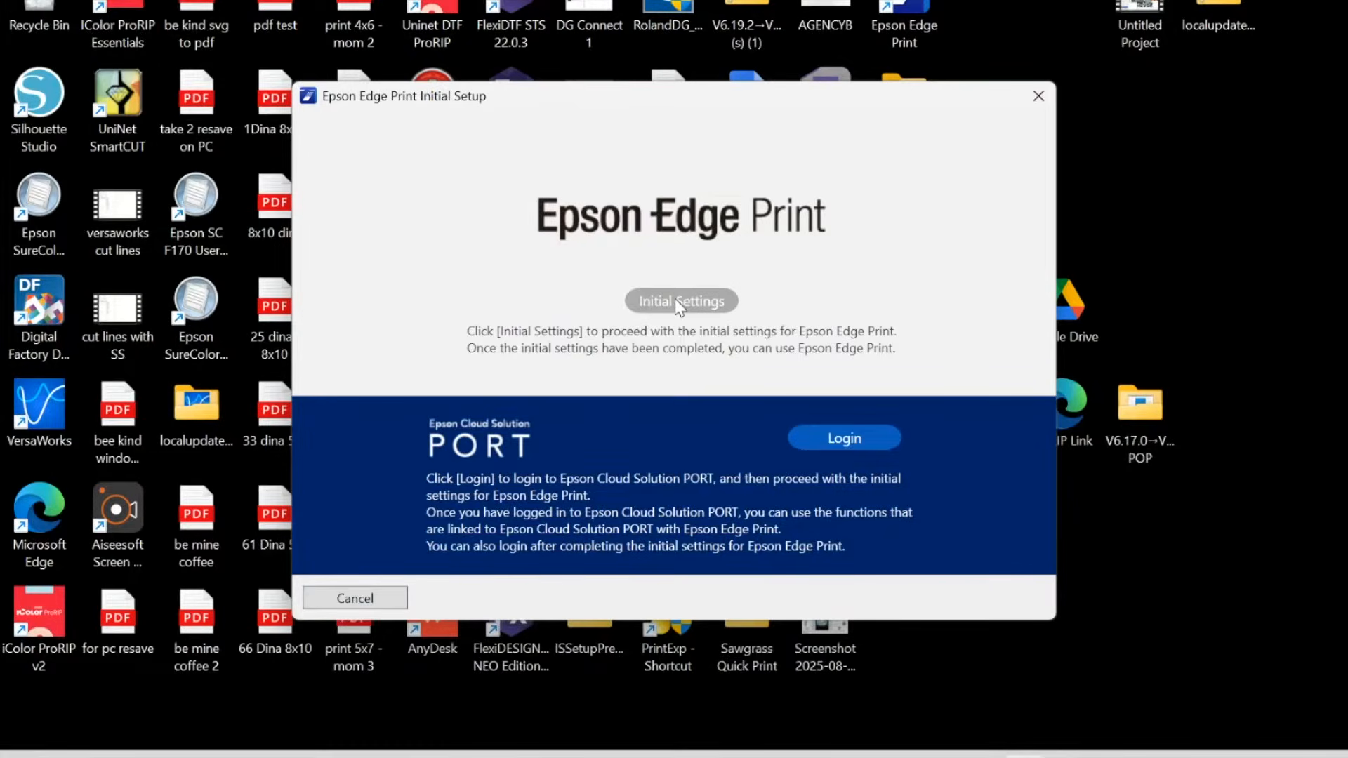
left_click(677, 299)
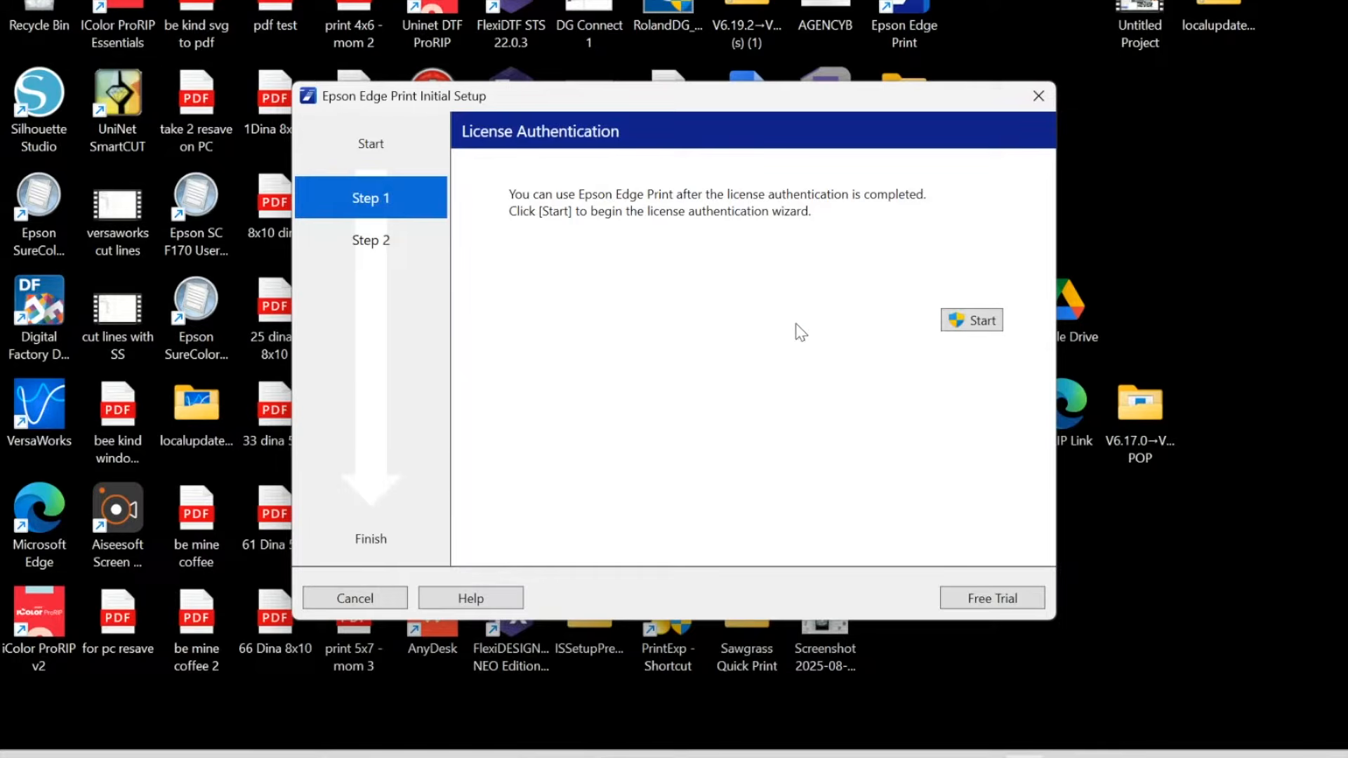
Step: Authenticate the Epson Edge Print license online by entering the product serial number, then finish
left_click(983, 322)
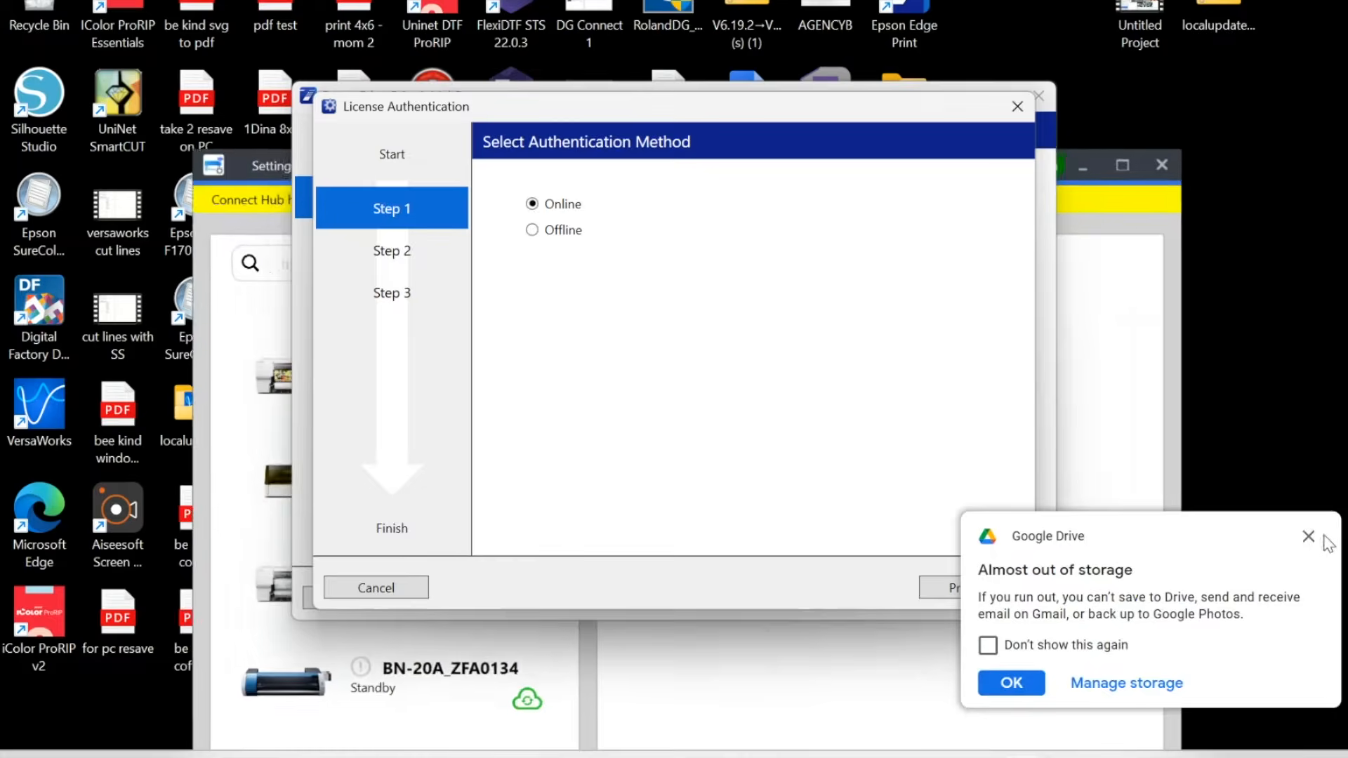
left_click(1307, 536)
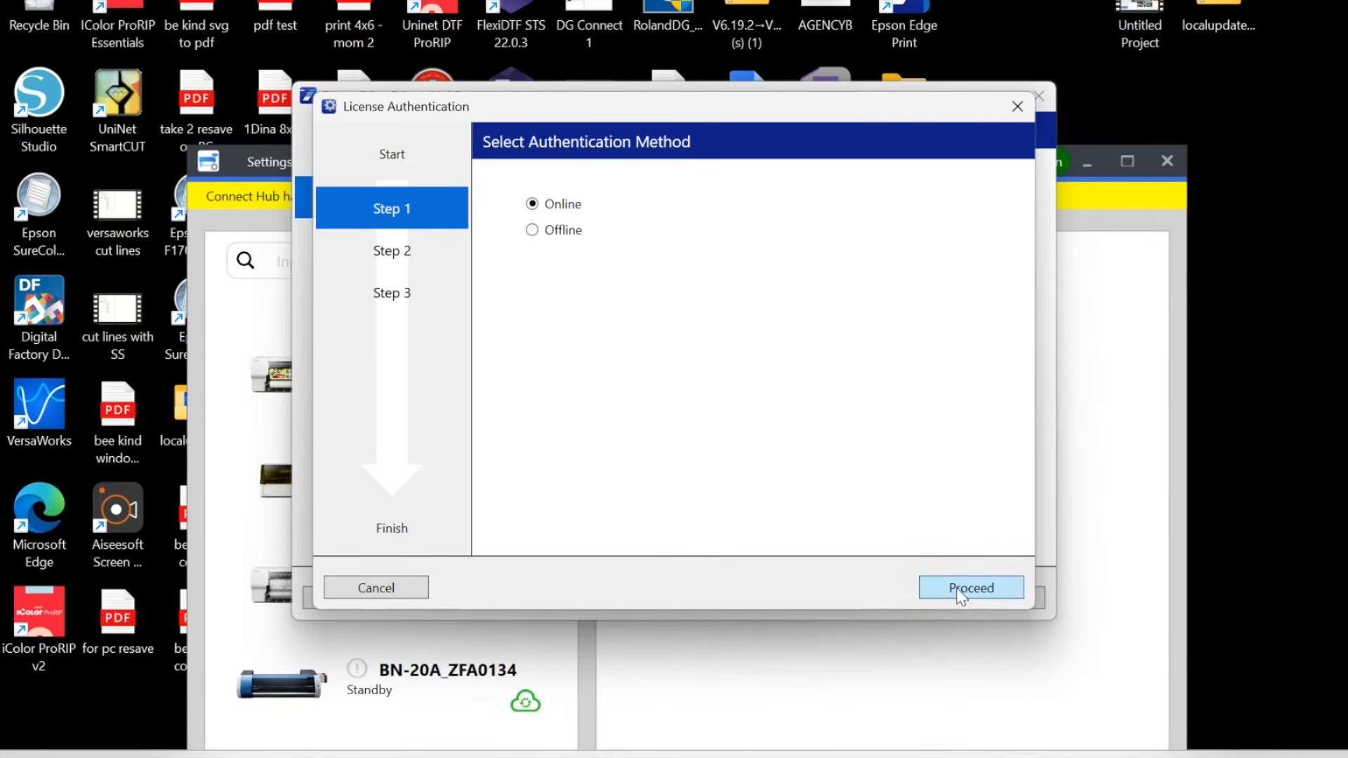
left_click(542, 230)
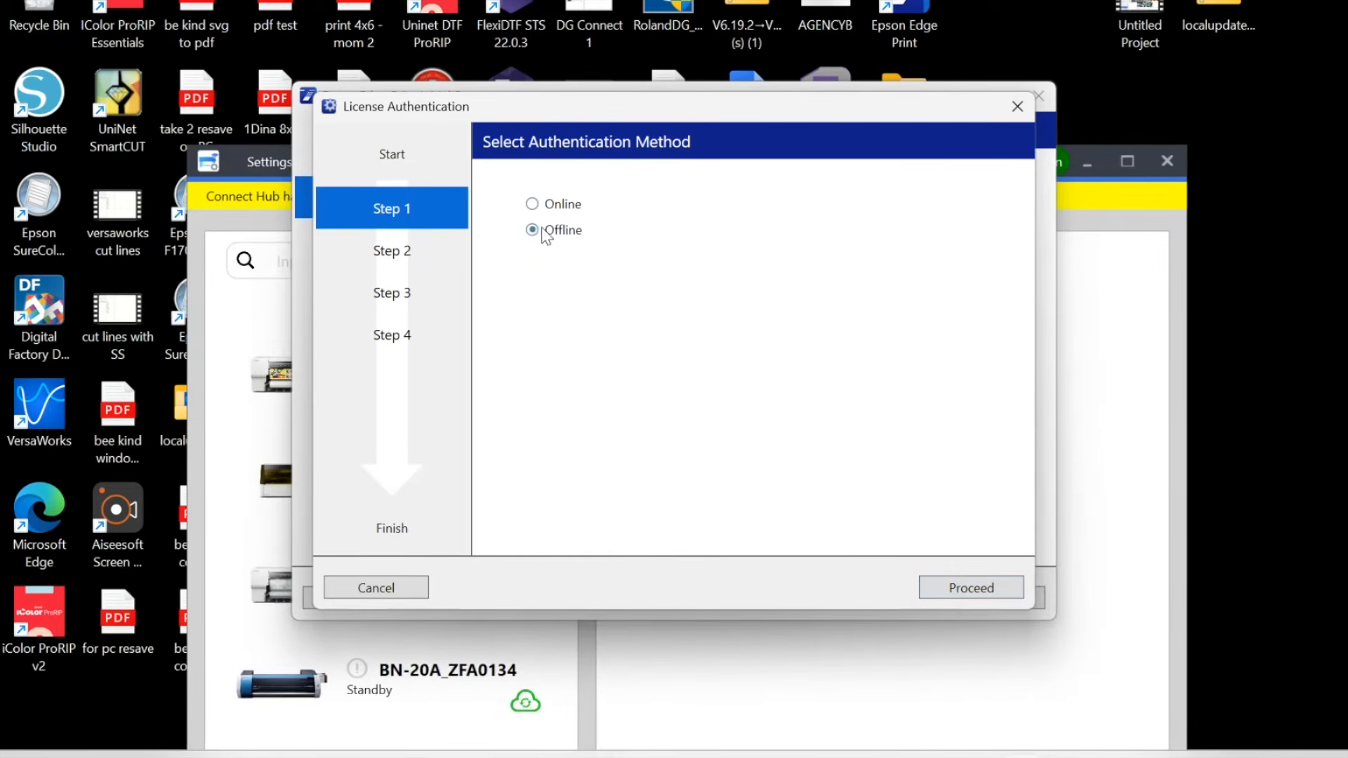
left_click(554, 204)
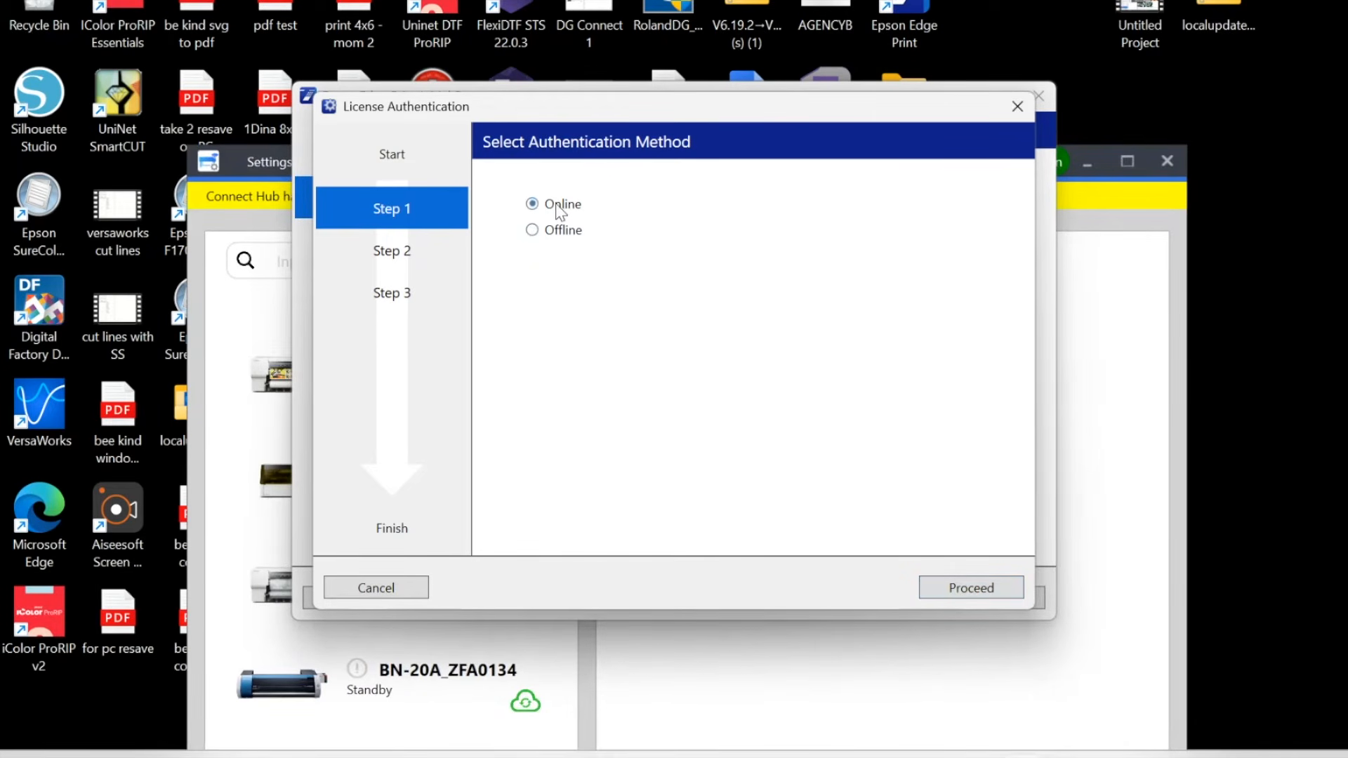
left_click(947, 589)
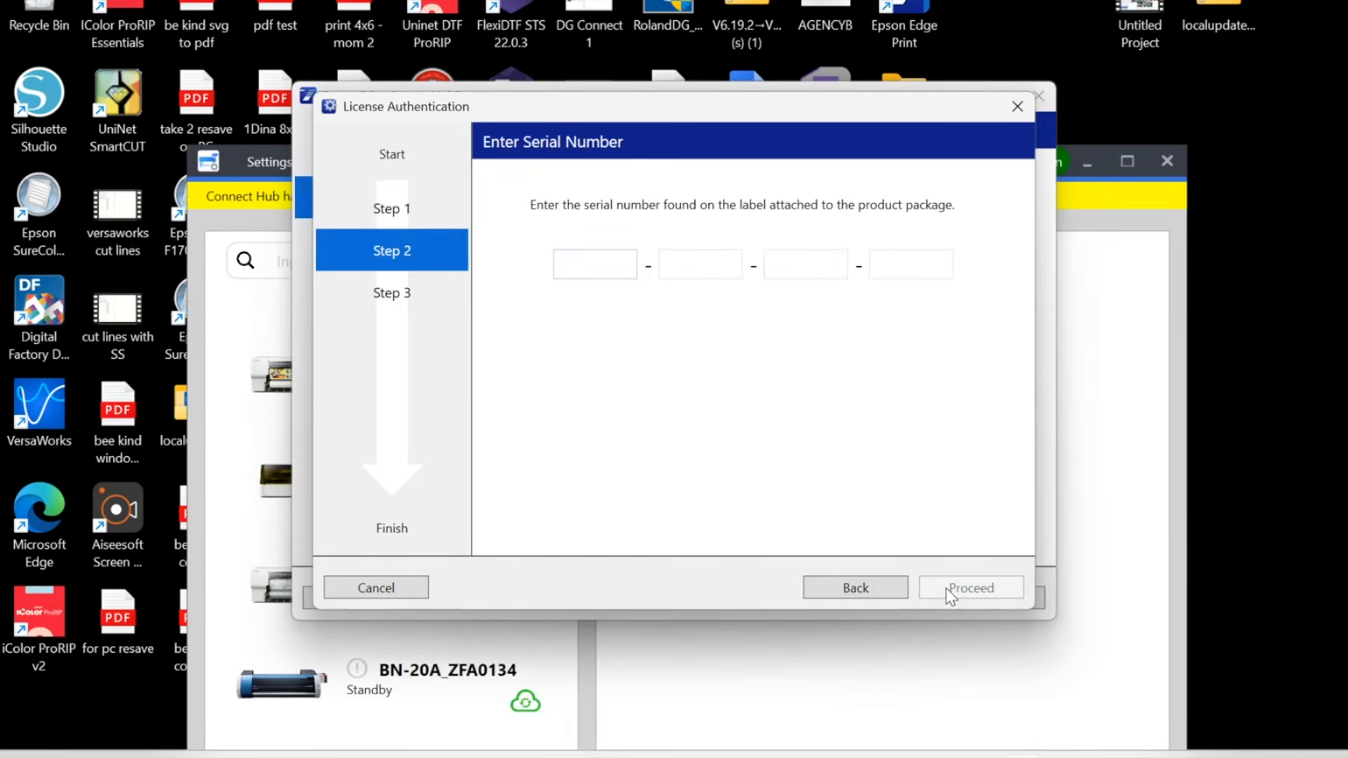
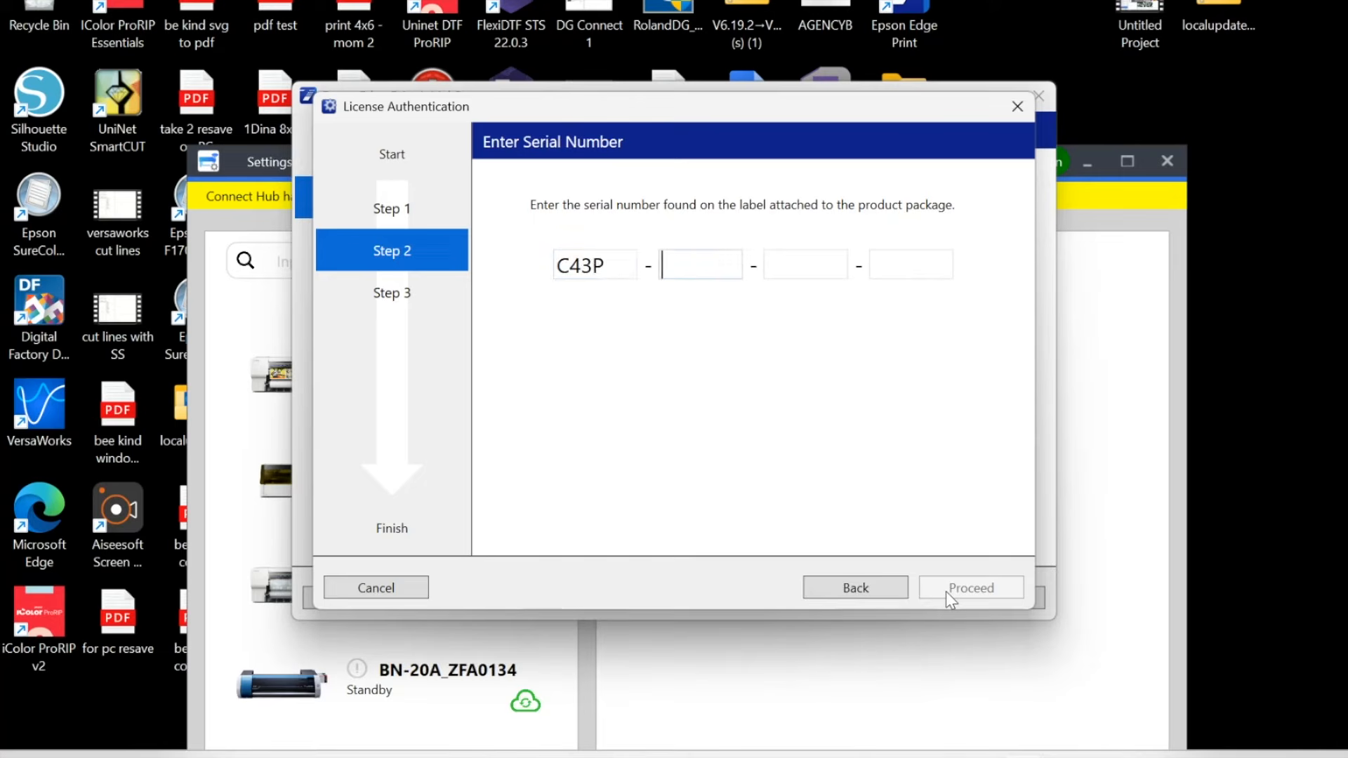
left_click(963, 589)
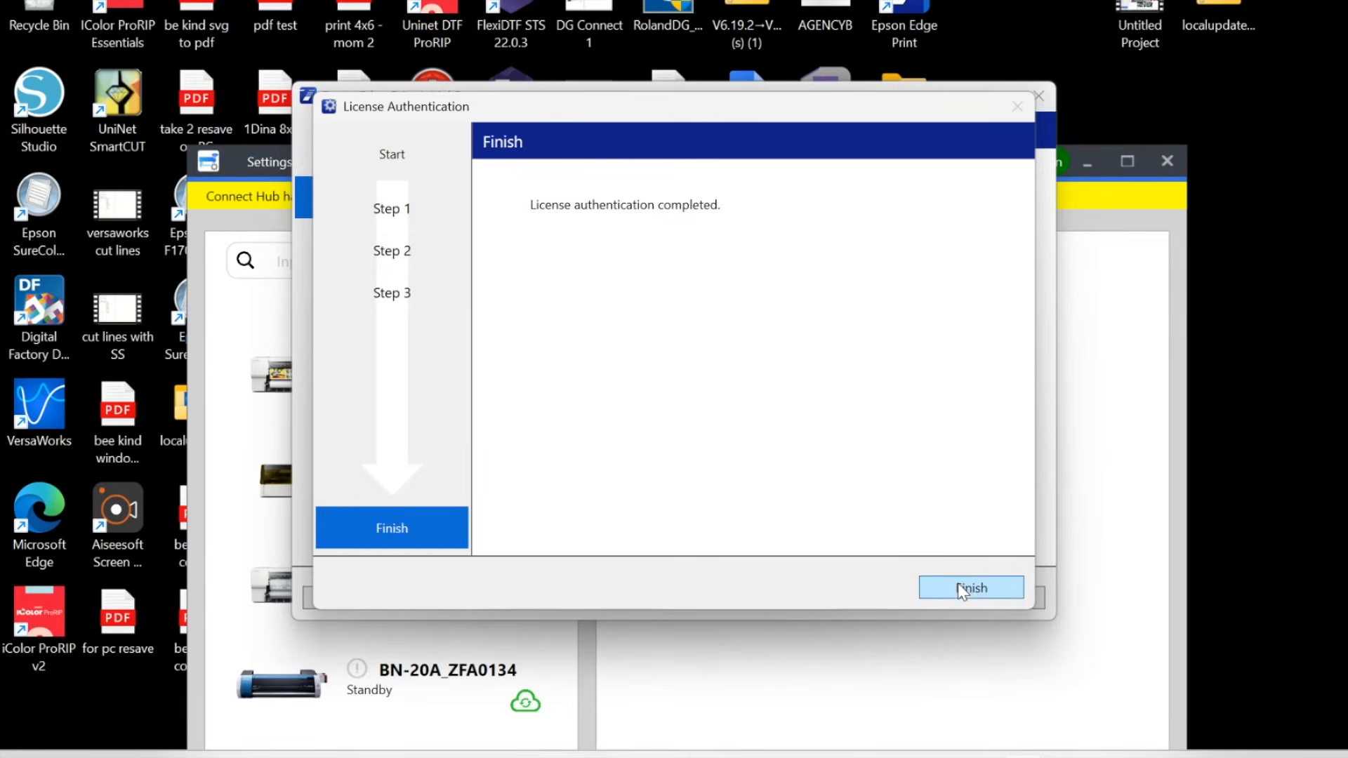
left_click(962, 590)
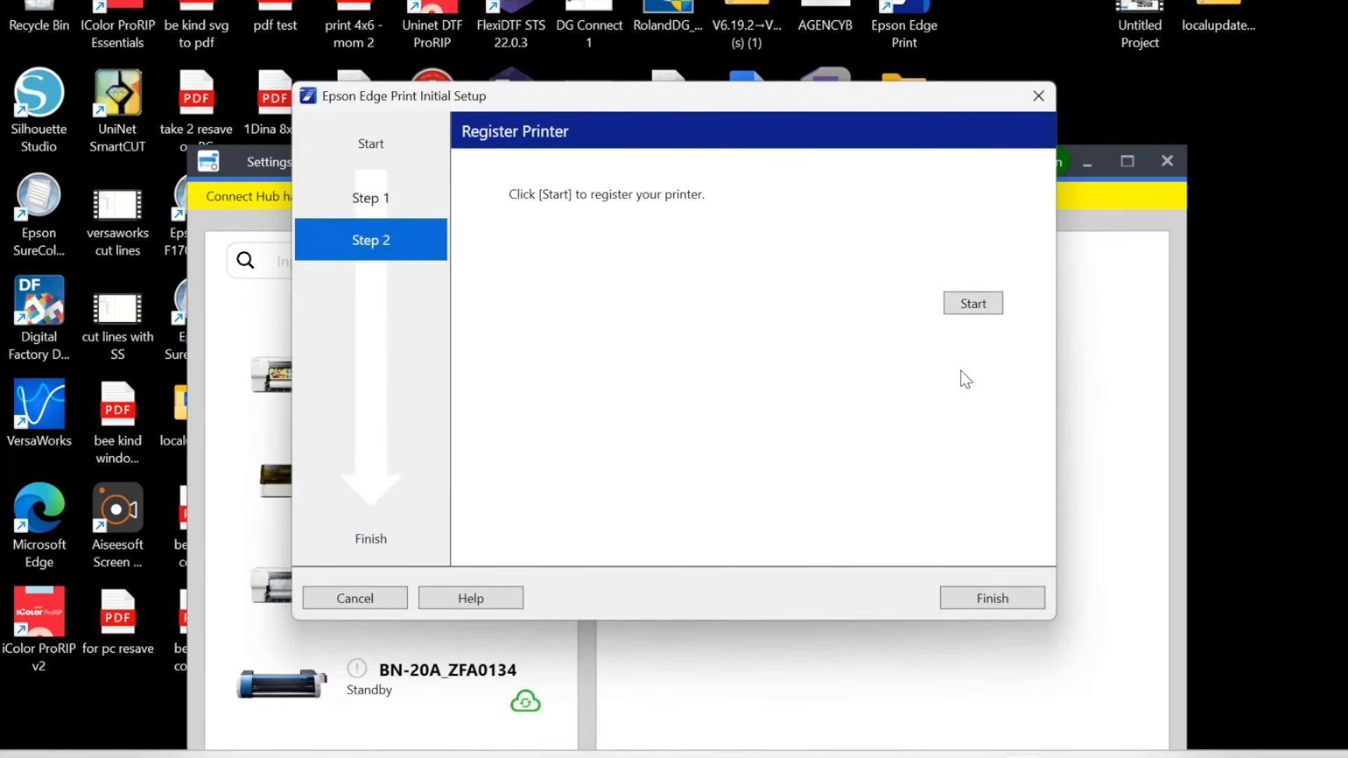
Step: Rename the printer to Printer_V1070UV and register the SC-V1000 Series at 192.168.1.213
left_click(972, 306)
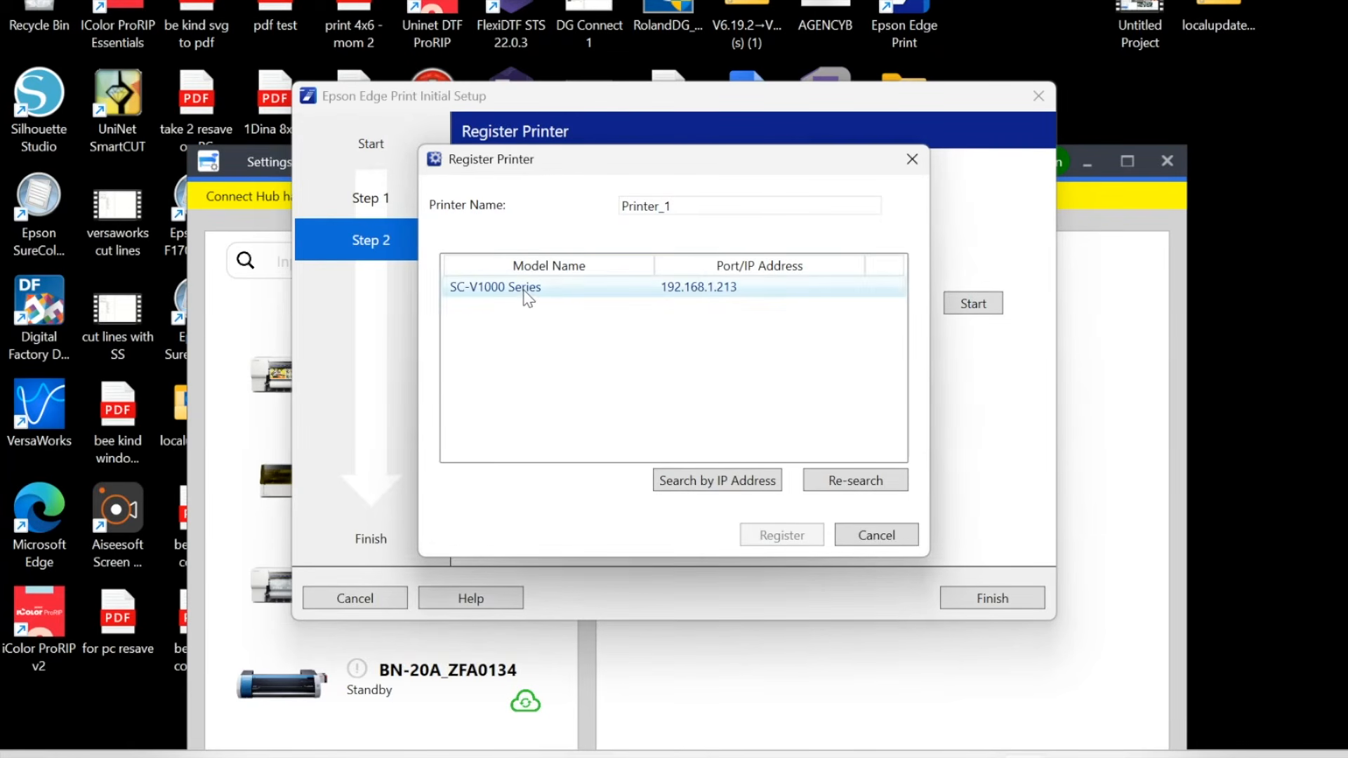
left_click(711, 200)
key("shift+Left")
key("BackSpace")
type("V1070UV")
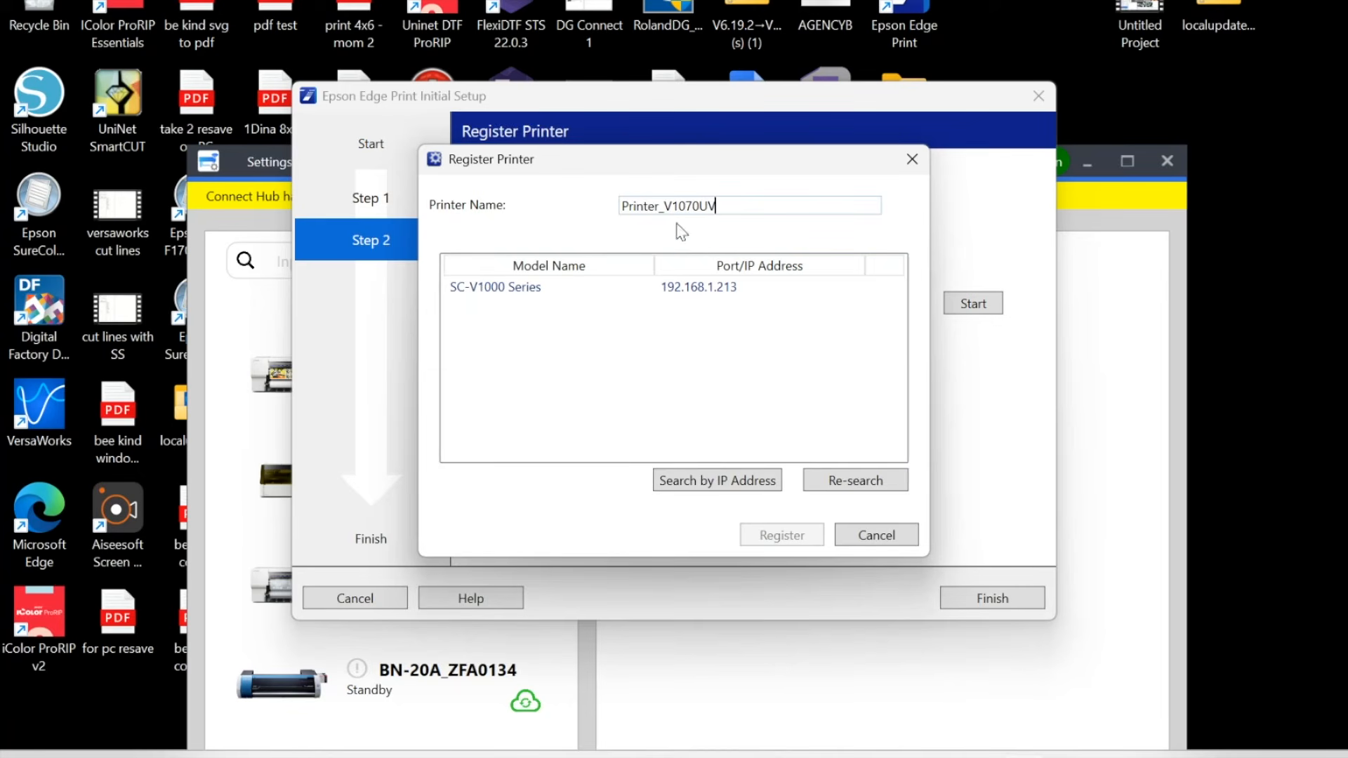
left_click(532, 285)
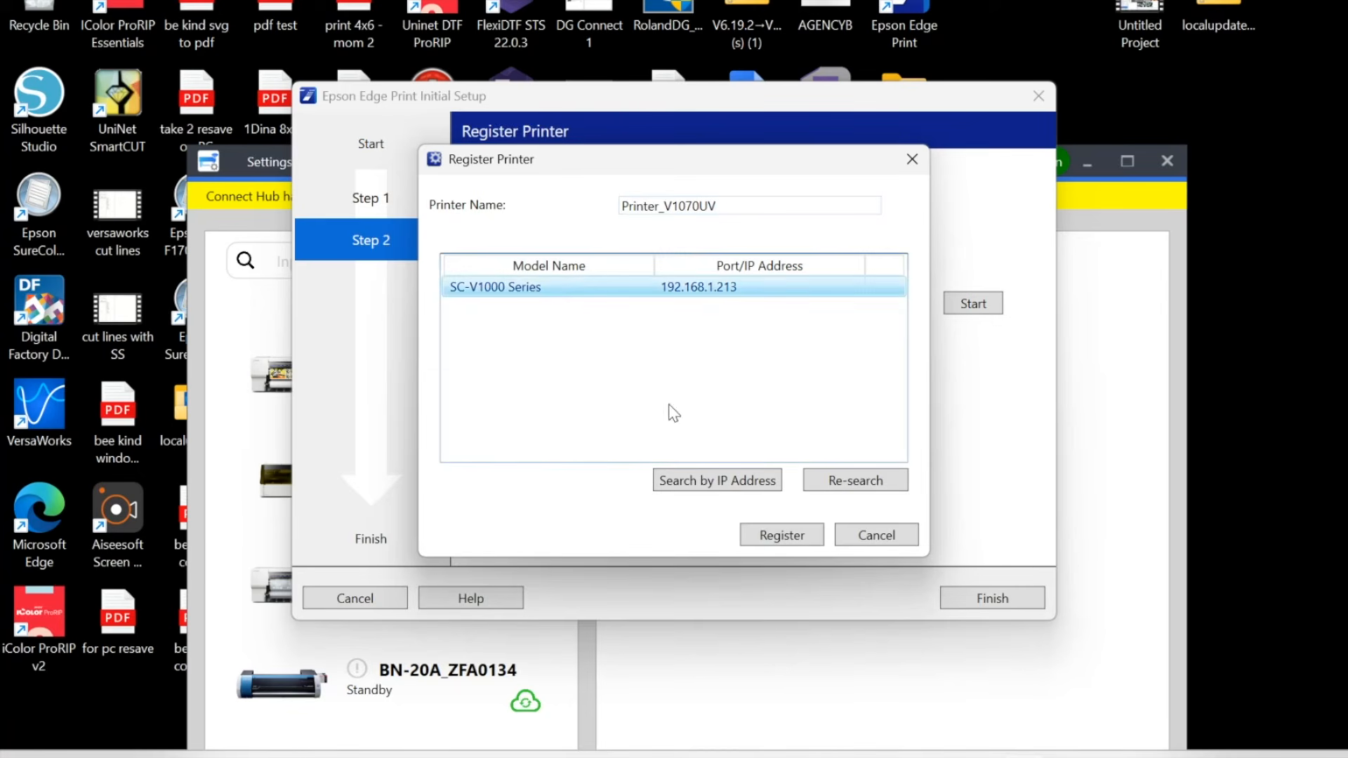
left_click(781, 535)
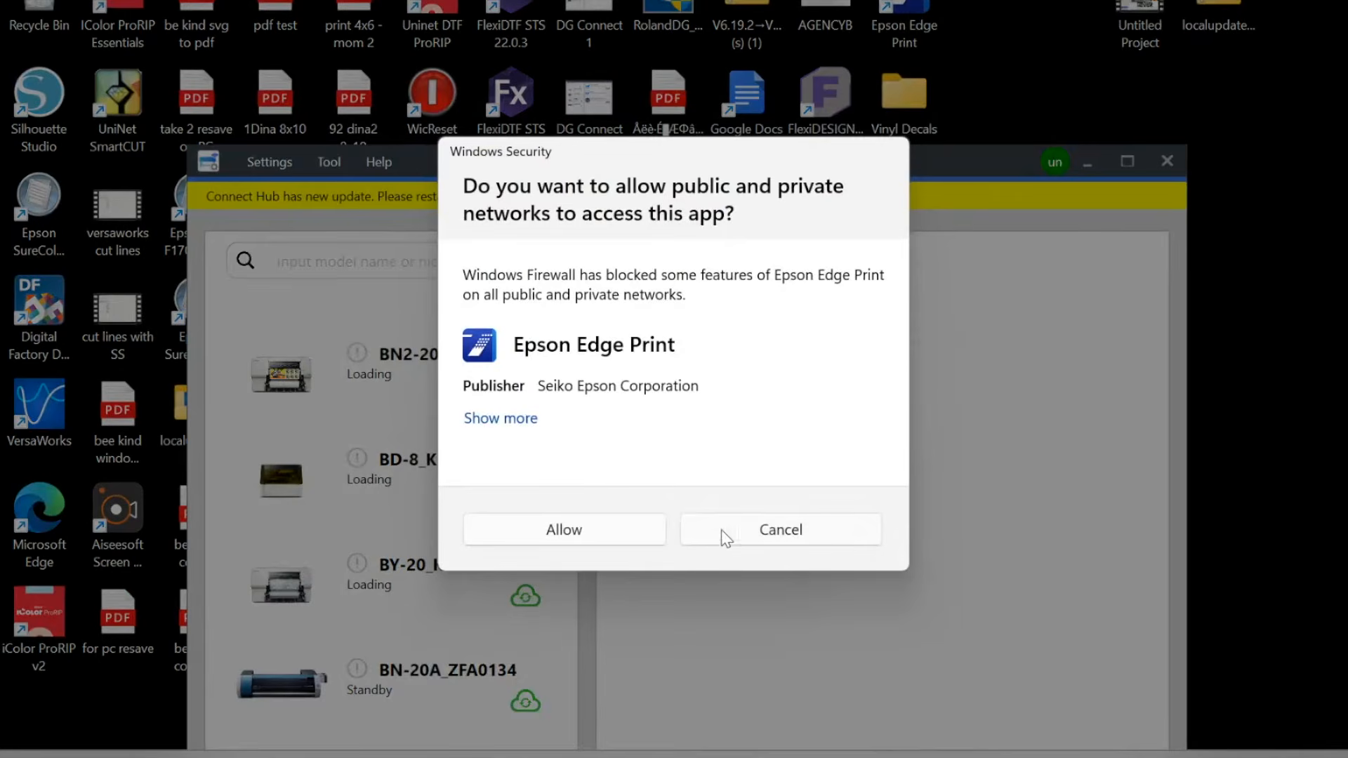
Step: Allow Epson Edge Print network access and add the built-in Test Pattern job to the job list
left_click(569, 530)
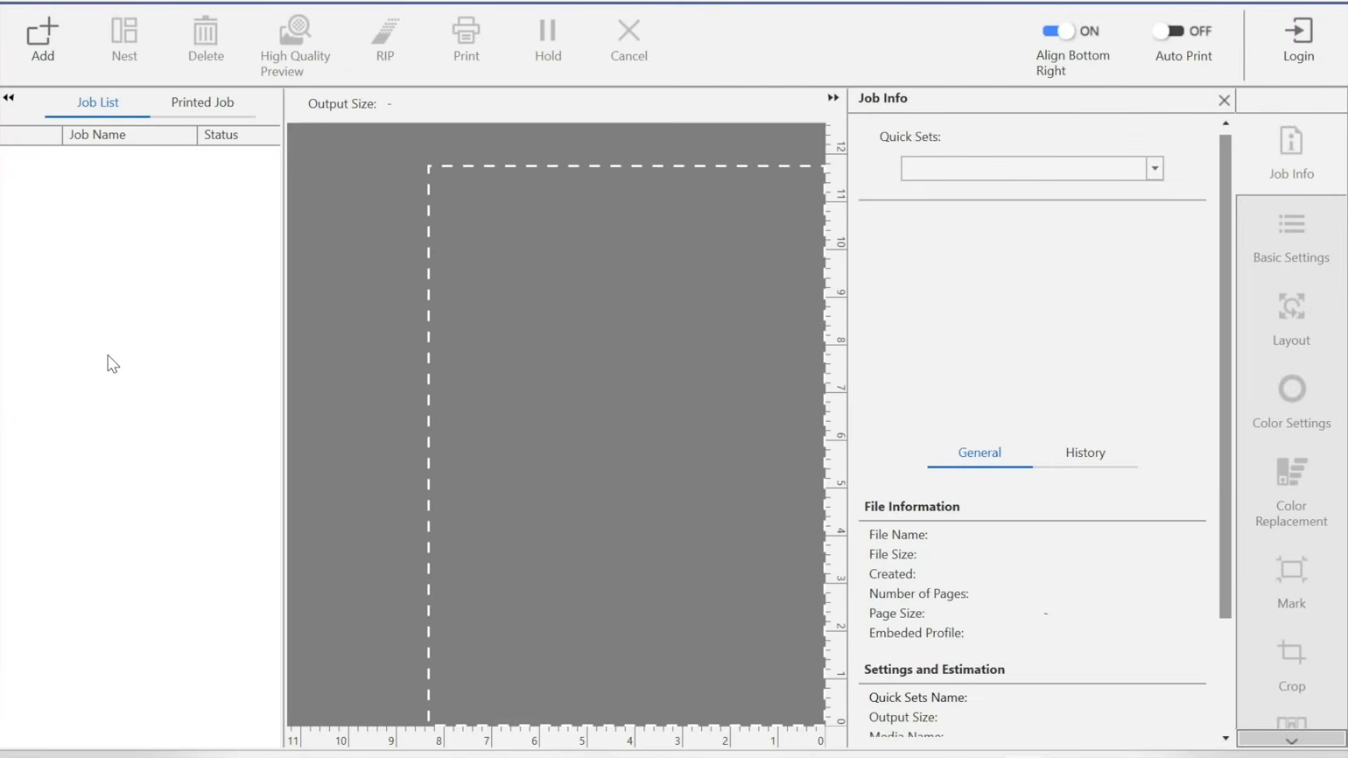
left_click(42, 39)
left_click(92, 39)
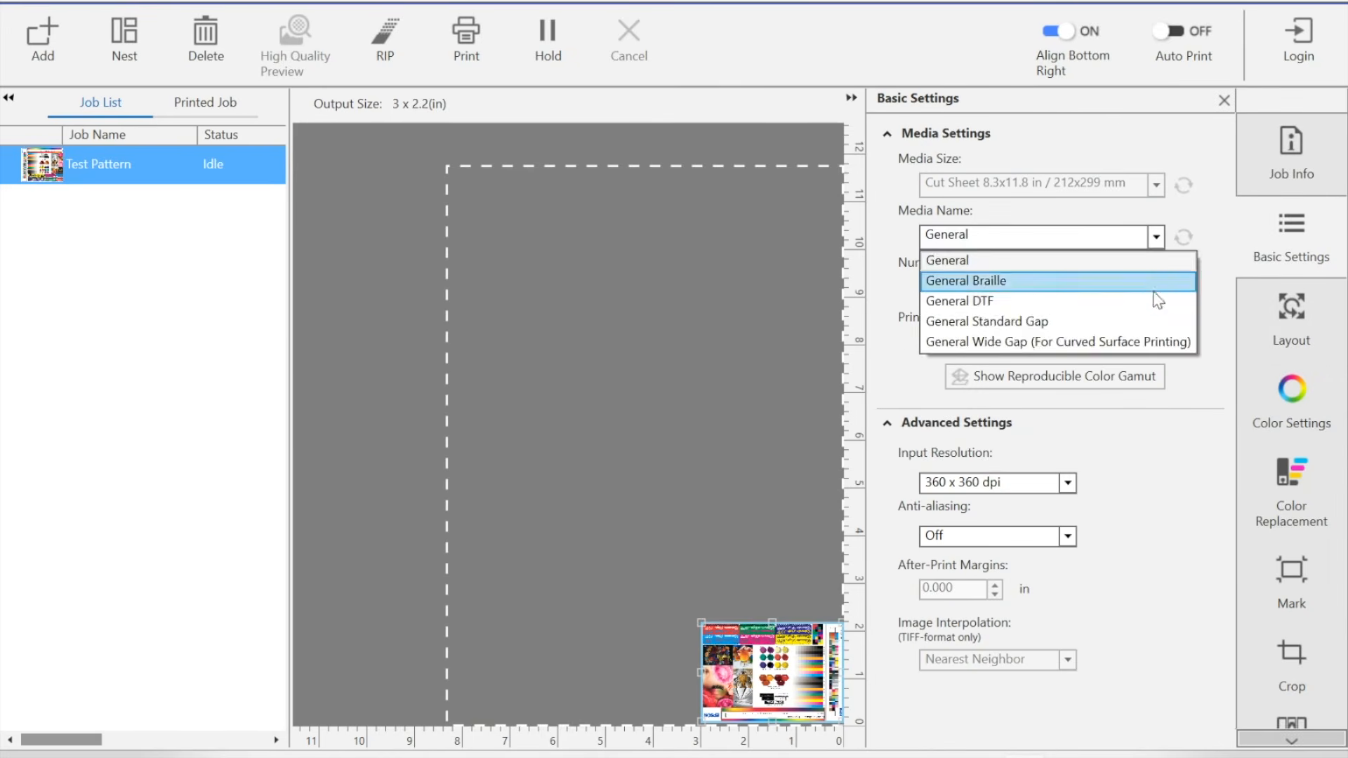
Step: Resize the test pattern to 1.573 x 1.191 in, keeping the media name General
left_click(1205, 362)
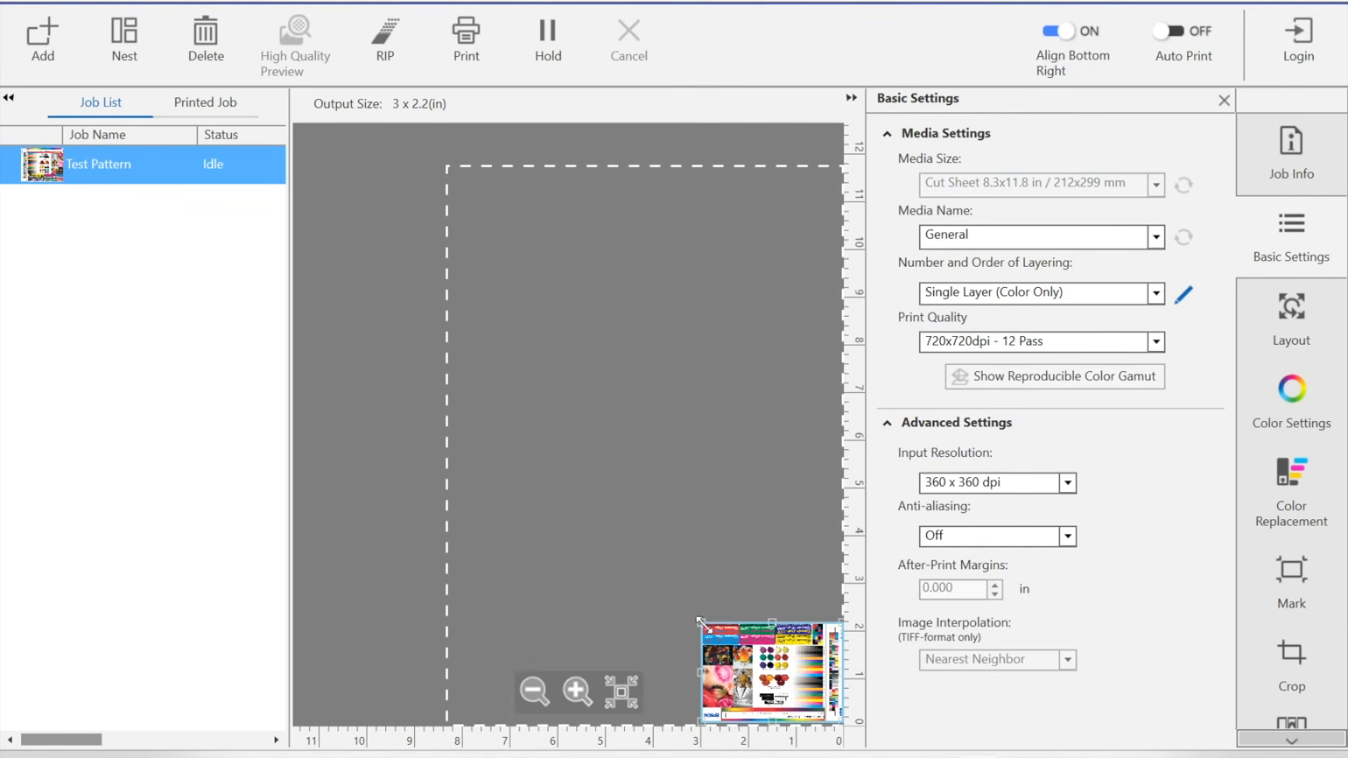
left_click_drag(701, 672, 772, 691)
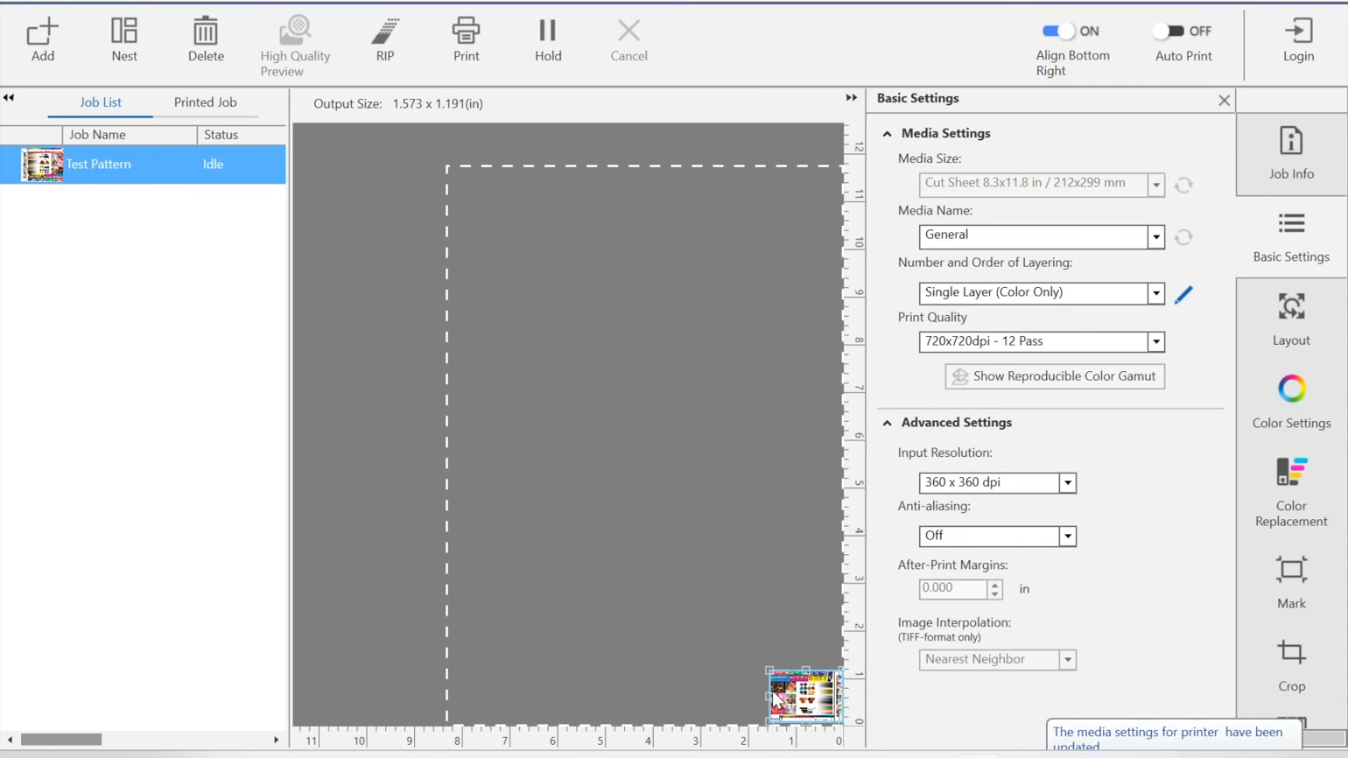
left_click(1036, 237)
left_click(983, 262)
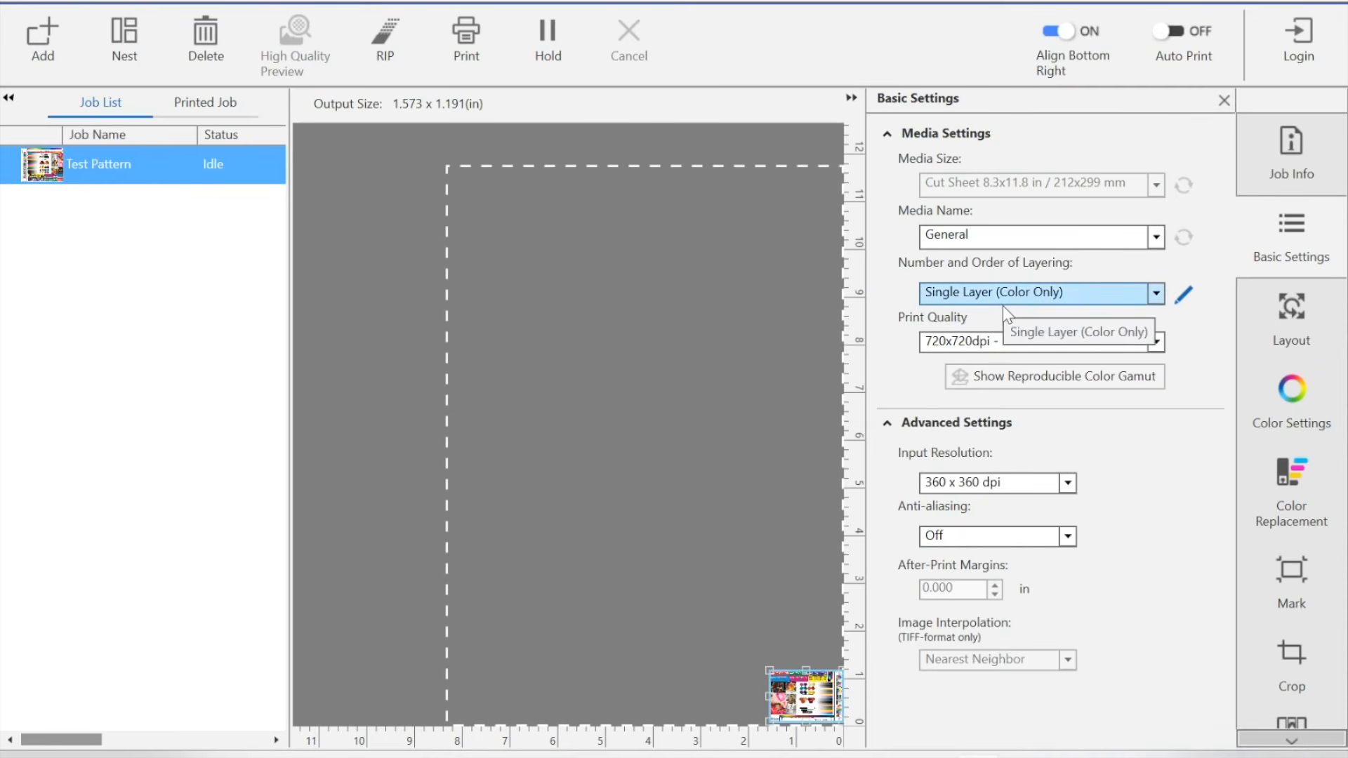